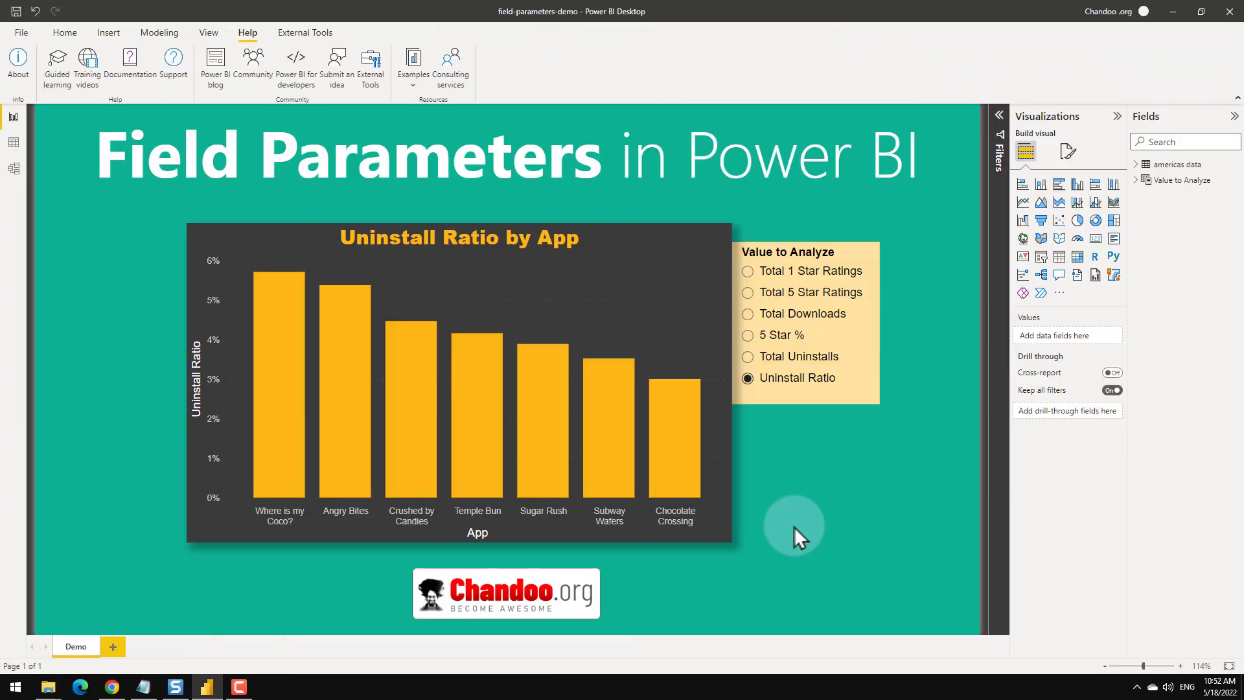
# Cycle the chart through Total 1 Star Ratings, Total 5 Star Ratings, 5 Star %, Total Uninstalls, back to Uninstall Ratio.
pyautogui.click(802, 273)
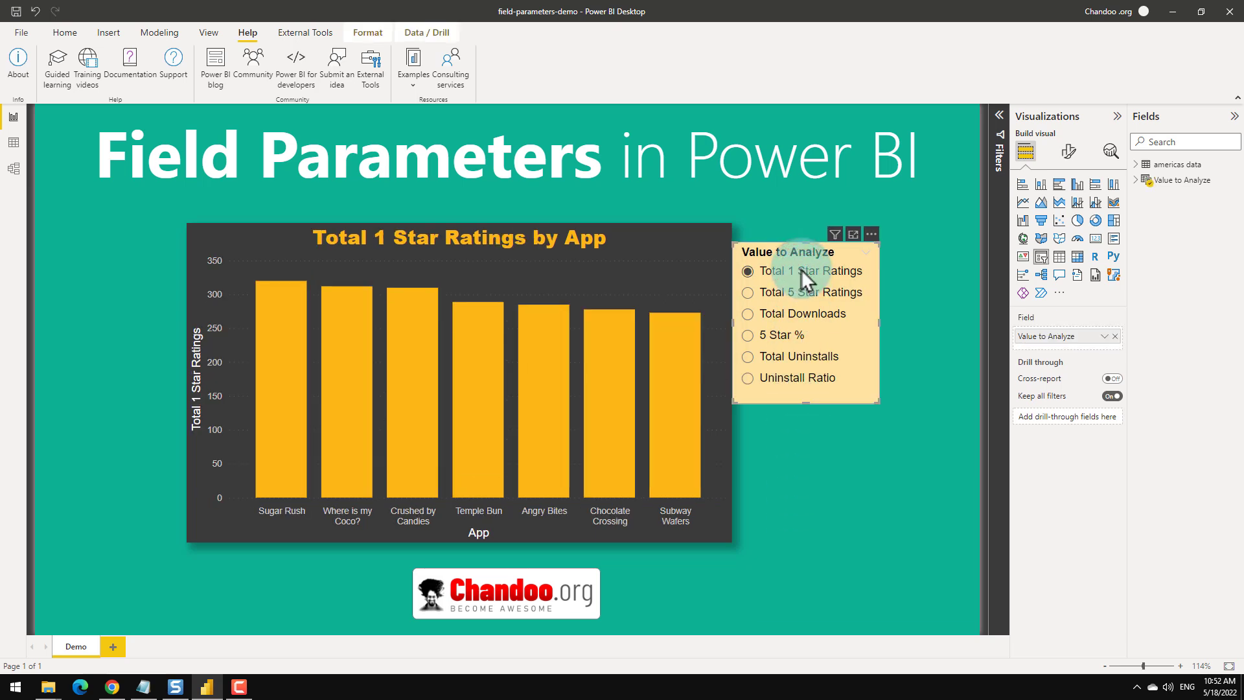
pyautogui.click(791, 293)
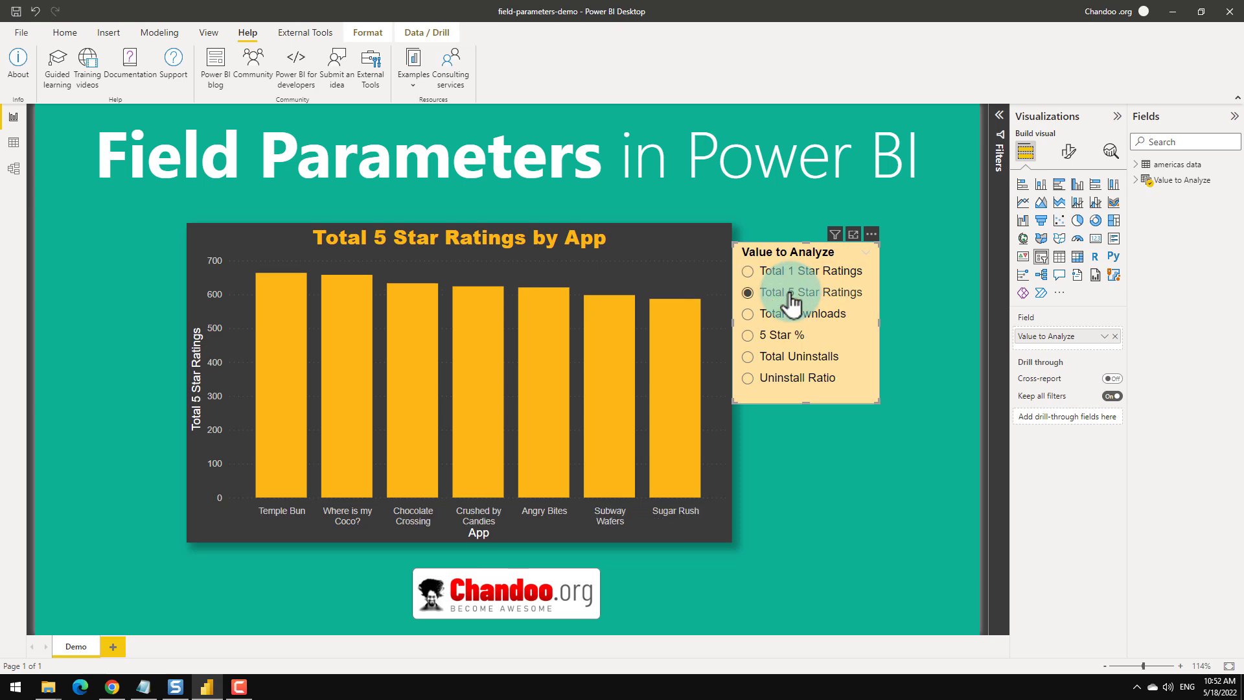
pyautogui.click(787, 335)
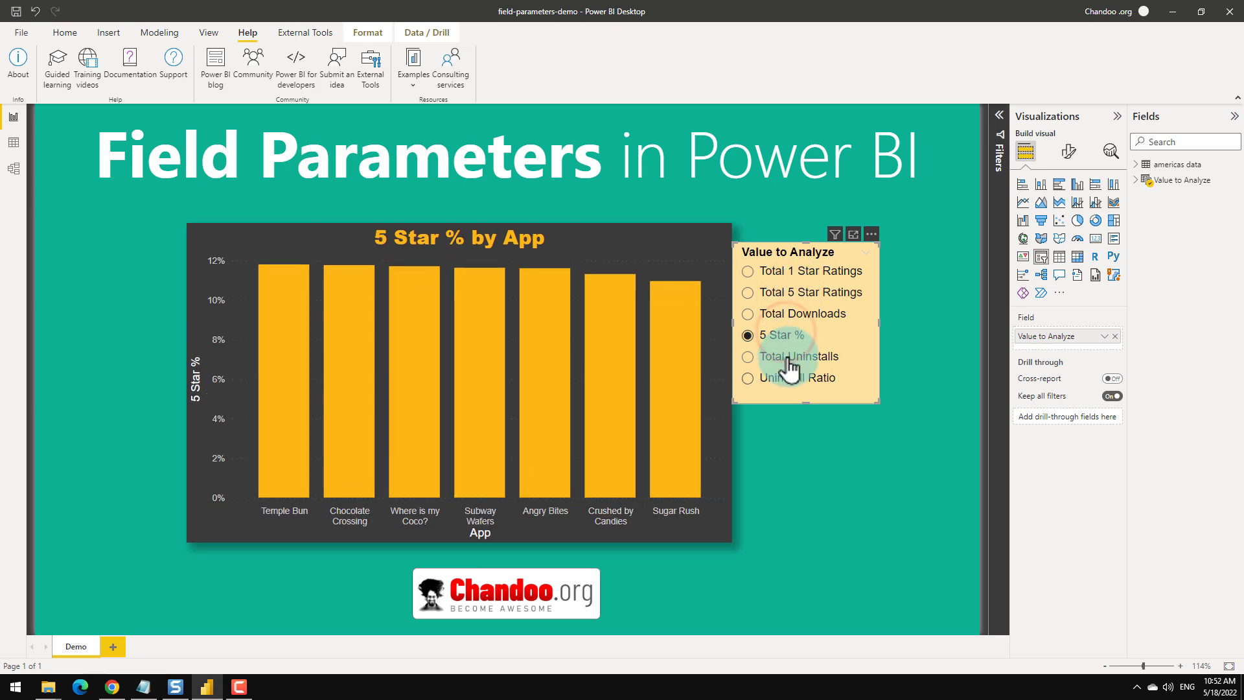
pyautogui.click(788, 357)
pyautogui.click(792, 378)
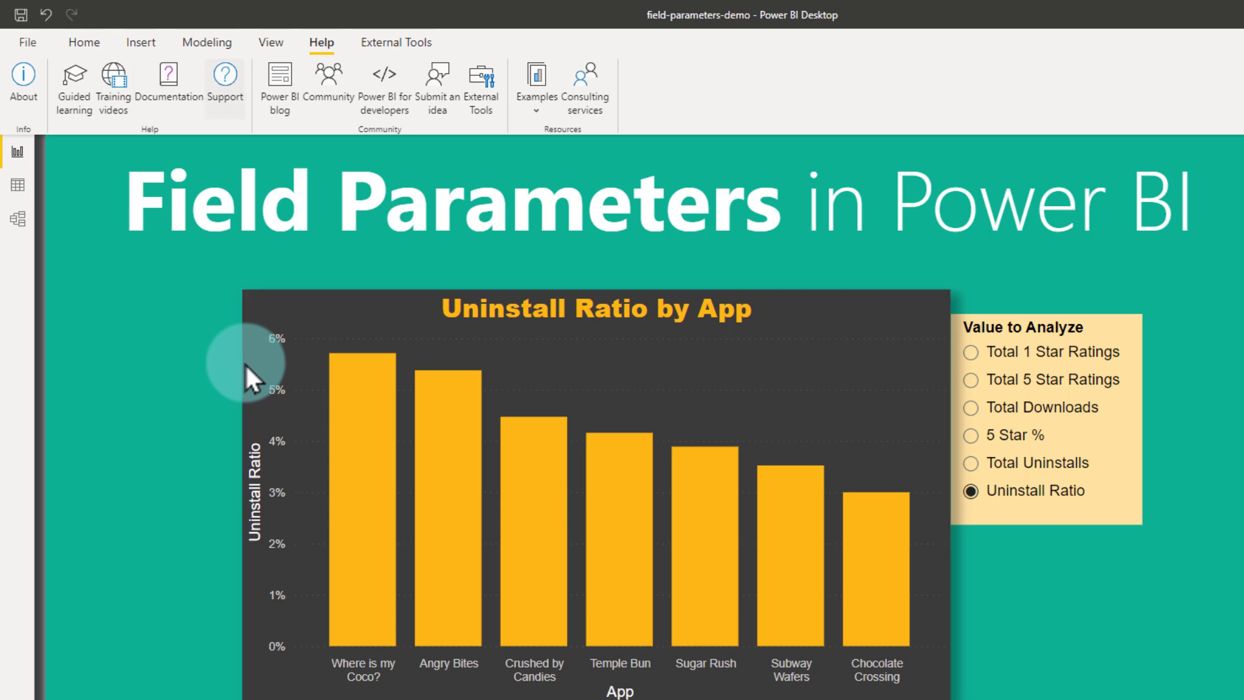
# Check the Power BI Desktop version details, noting the May 2022 release.
pyautogui.click(30, 83)
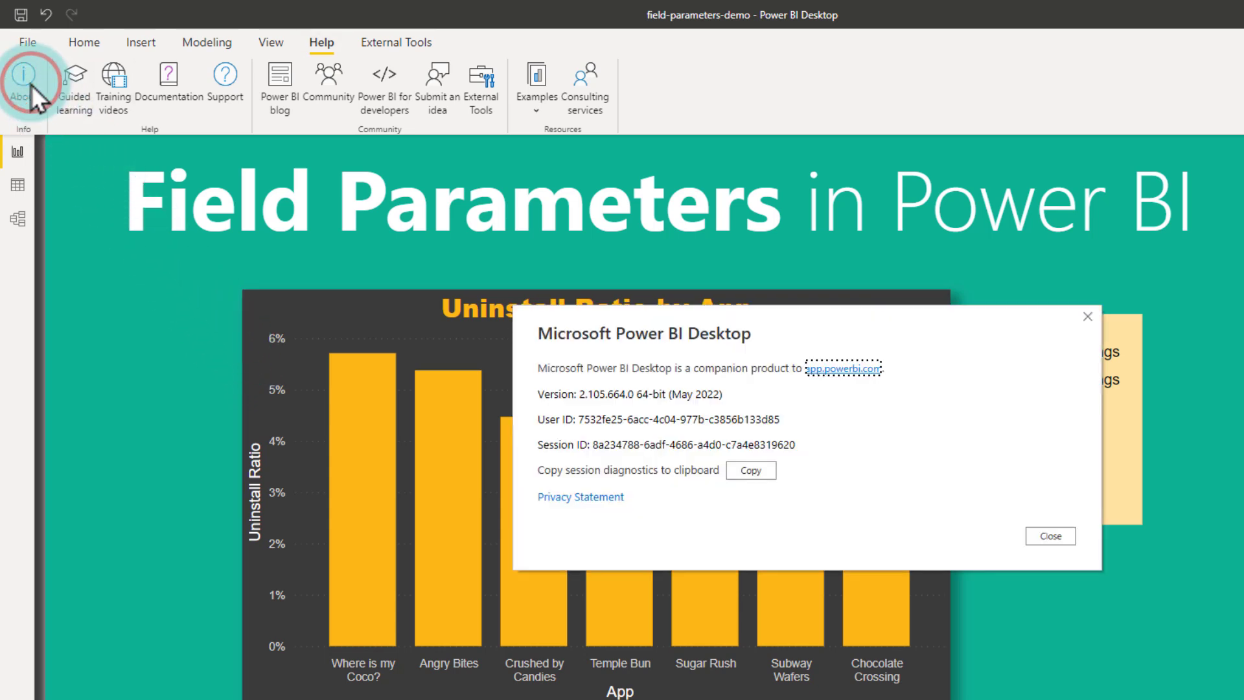
pyautogui.moveTo(673, 394); pyautogui.dragTo(712, 395)
pyautogui.press('Escape')
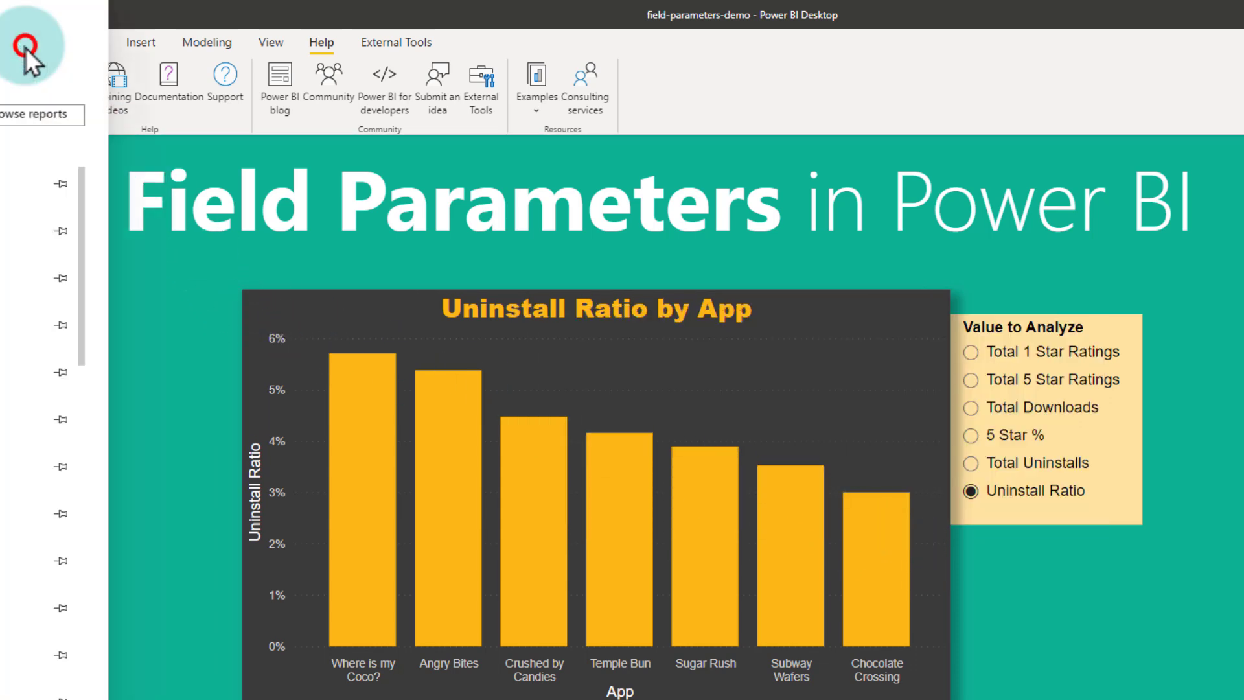
# Confirm the Field parameters preview feature is enabled in Options and close them.
pyautogui.click(26, 44)
pyautogui.click(82, 307)
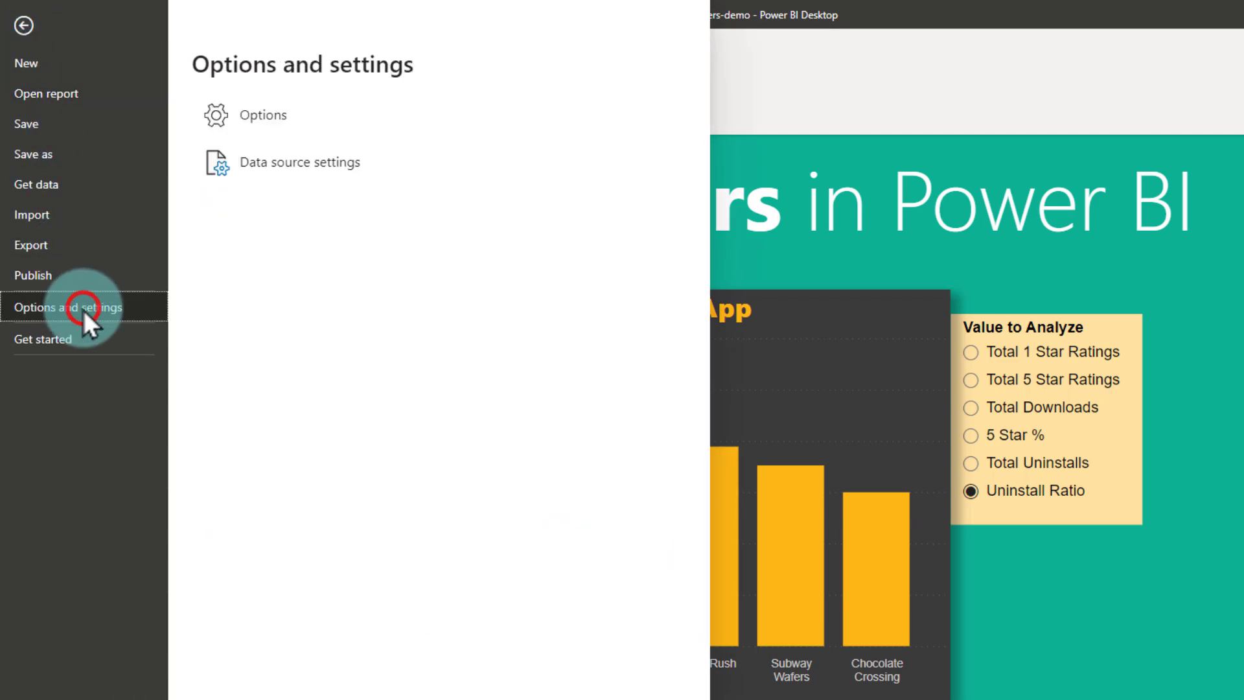
pyautogui.click(314, 126)
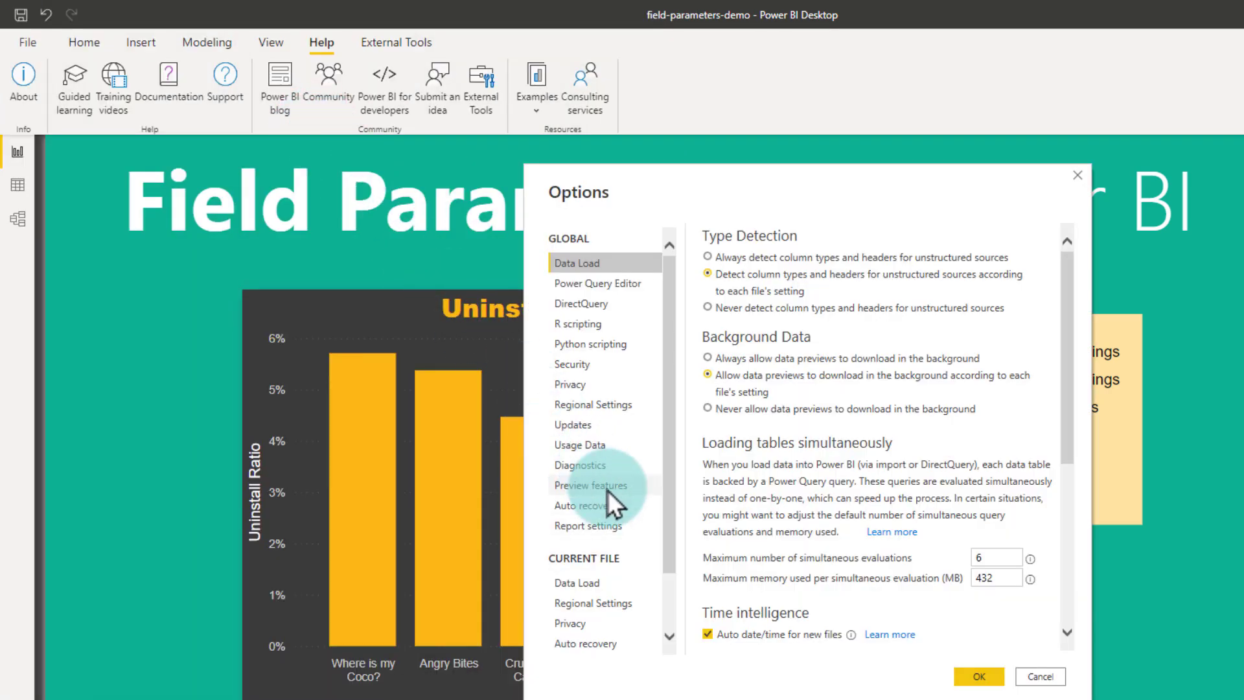
pyautogui.click(607, 486)
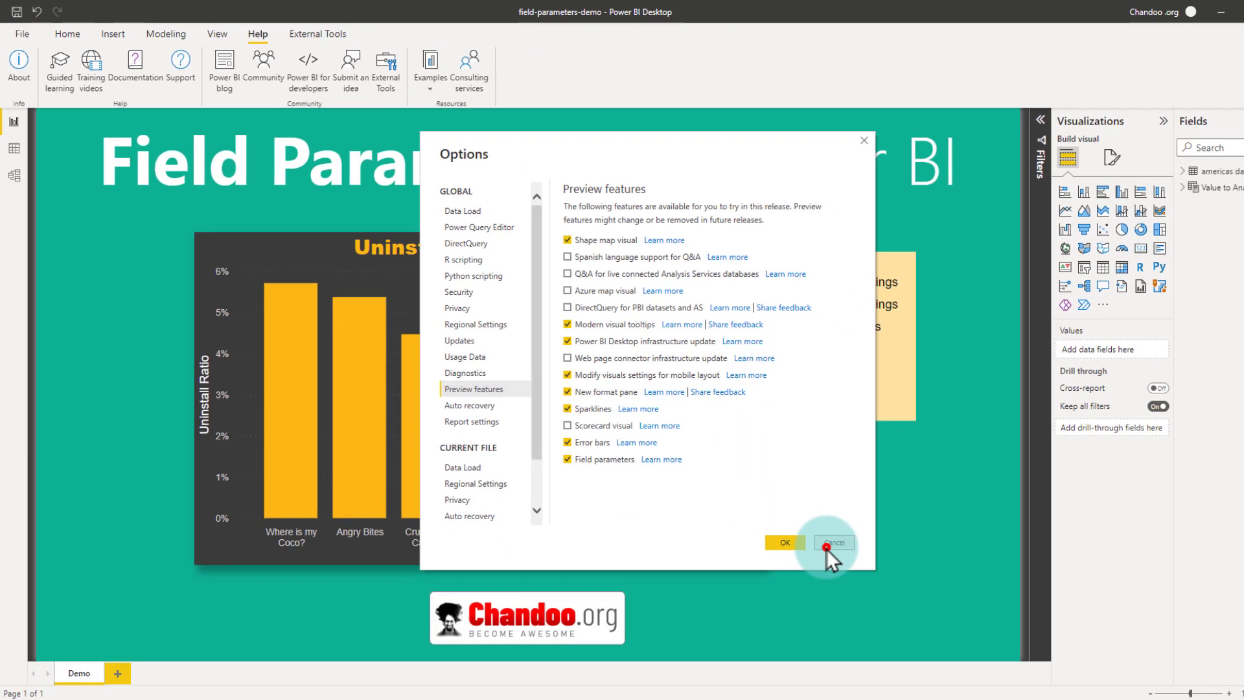
pyautogui.click(979, 676)
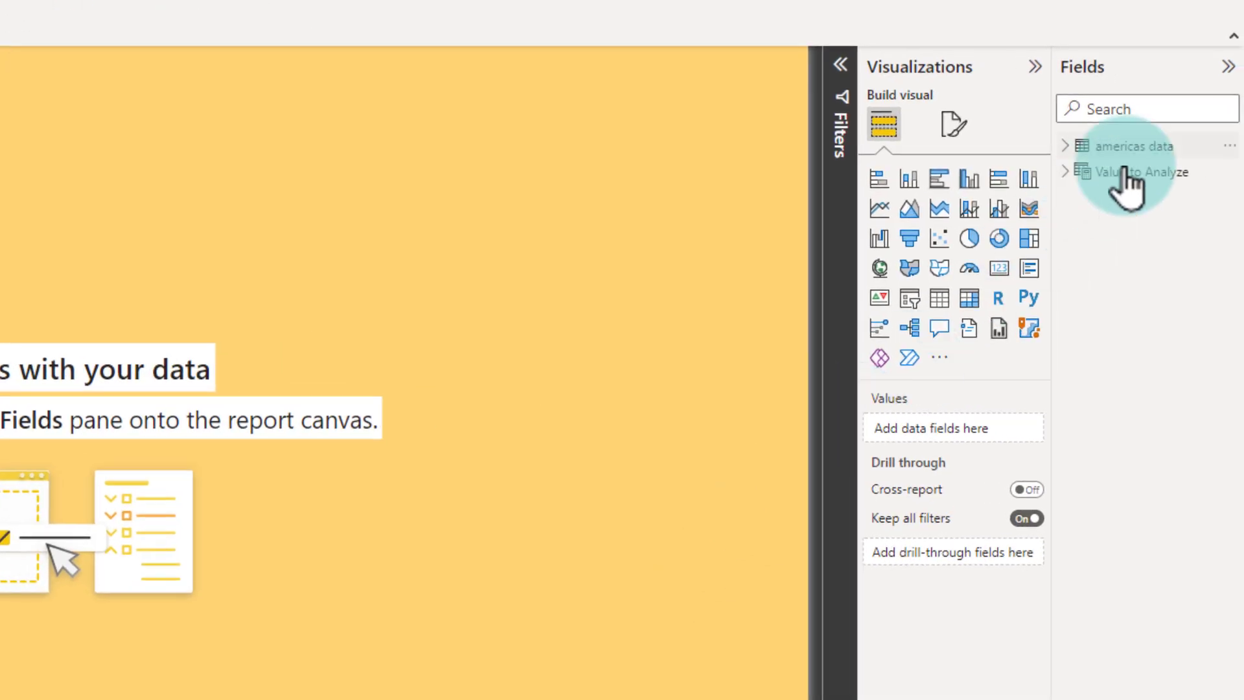
pyautogui.click(1234, 169)
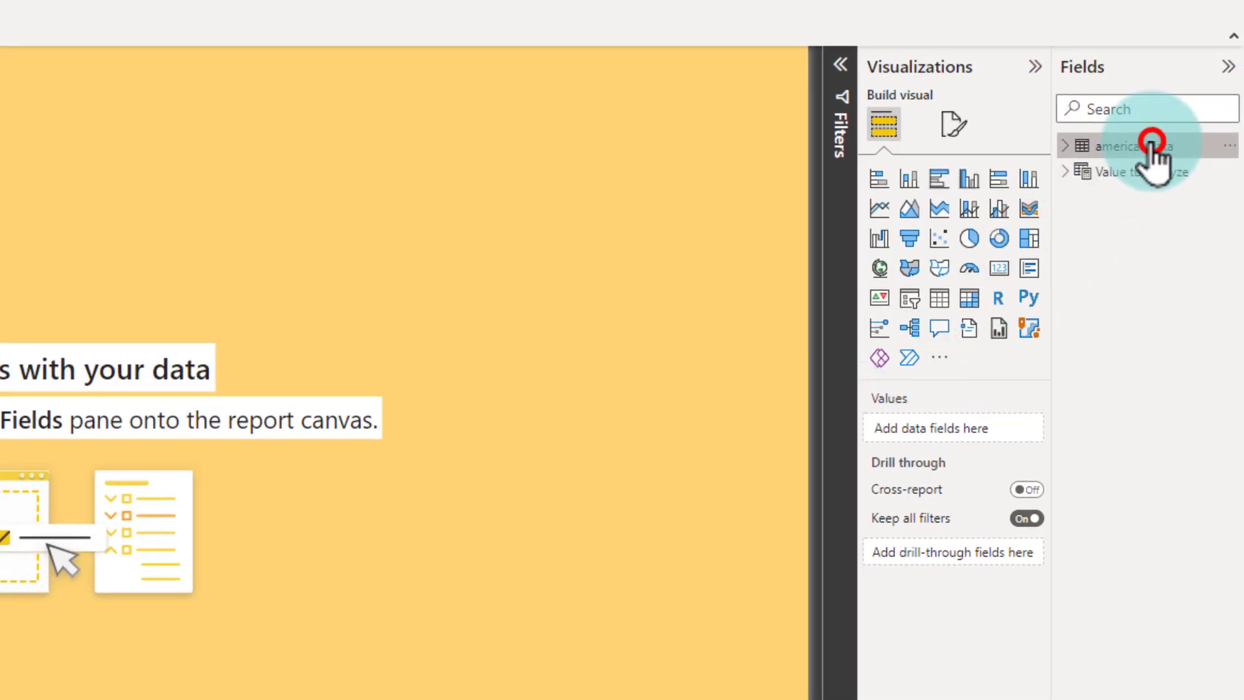
pyautogui.click(1076, 145)
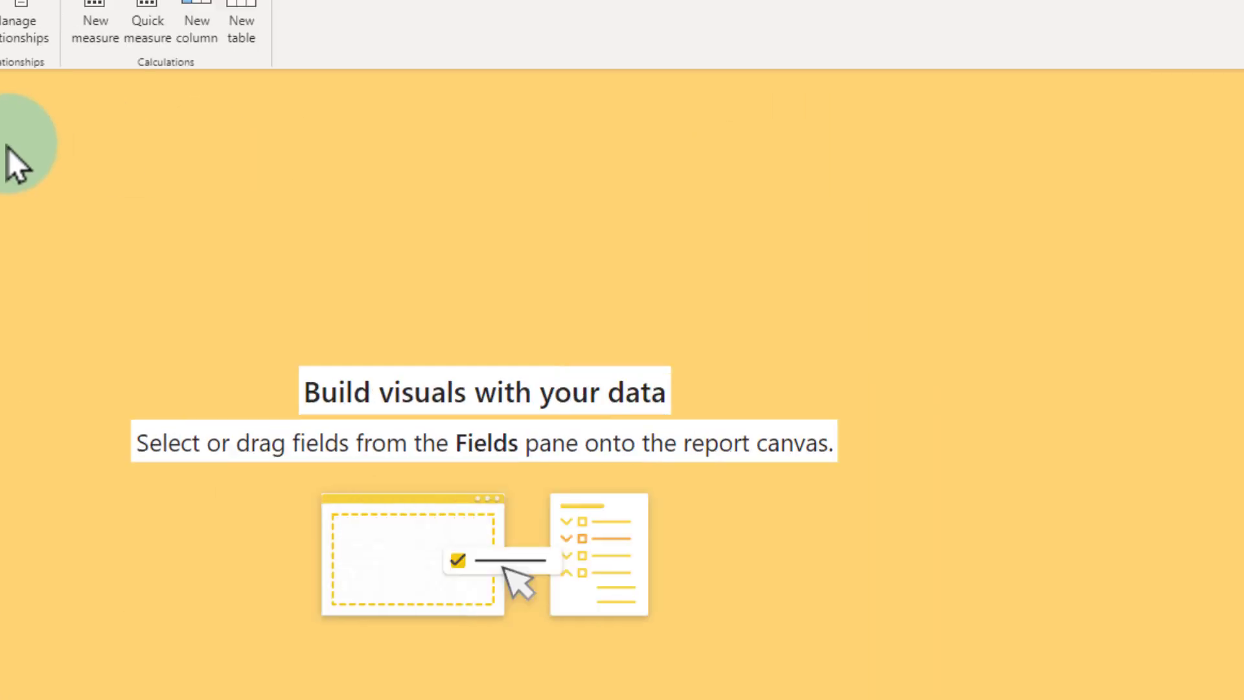
pyautogui.click(22, 149)
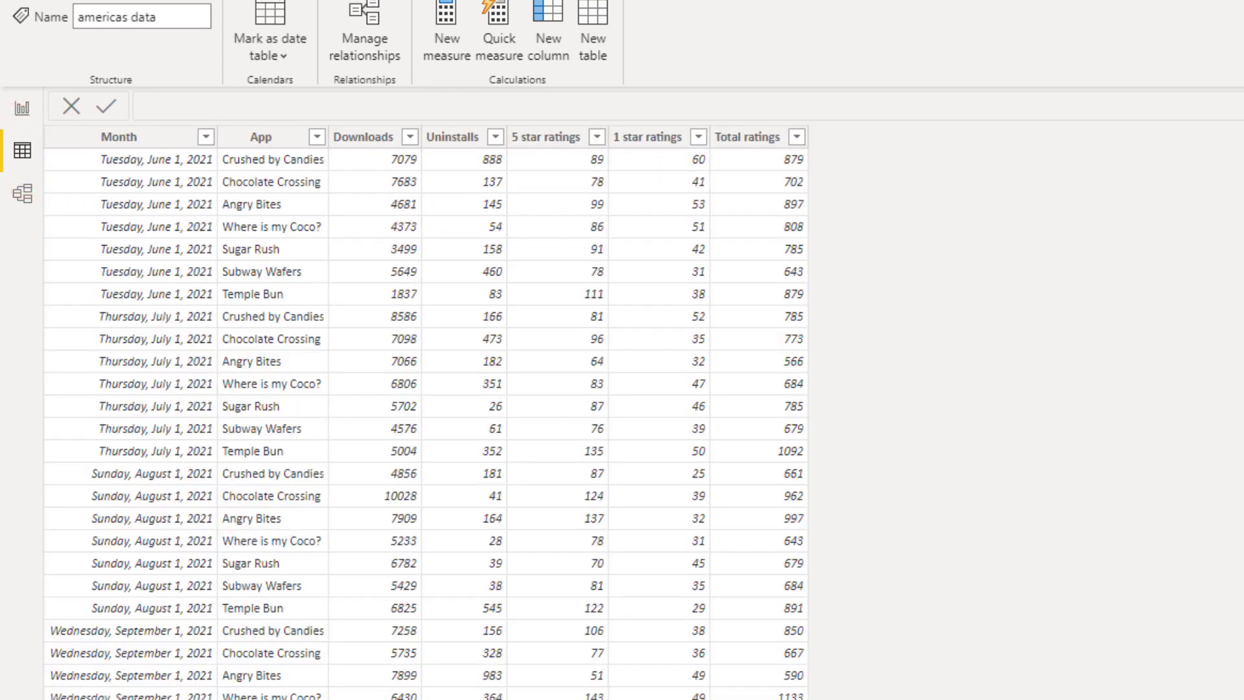
pyautogui.click(168, 136)
pyautogui.click(289, 138)
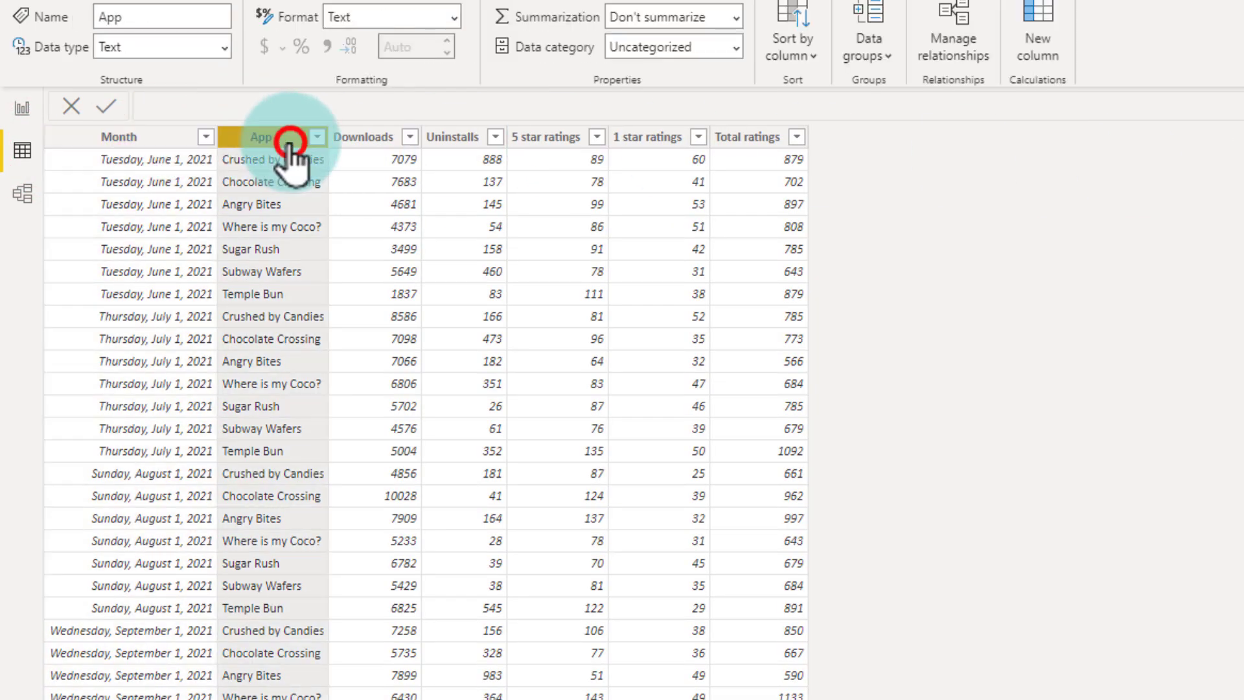
pyautogui.click(374, 138)
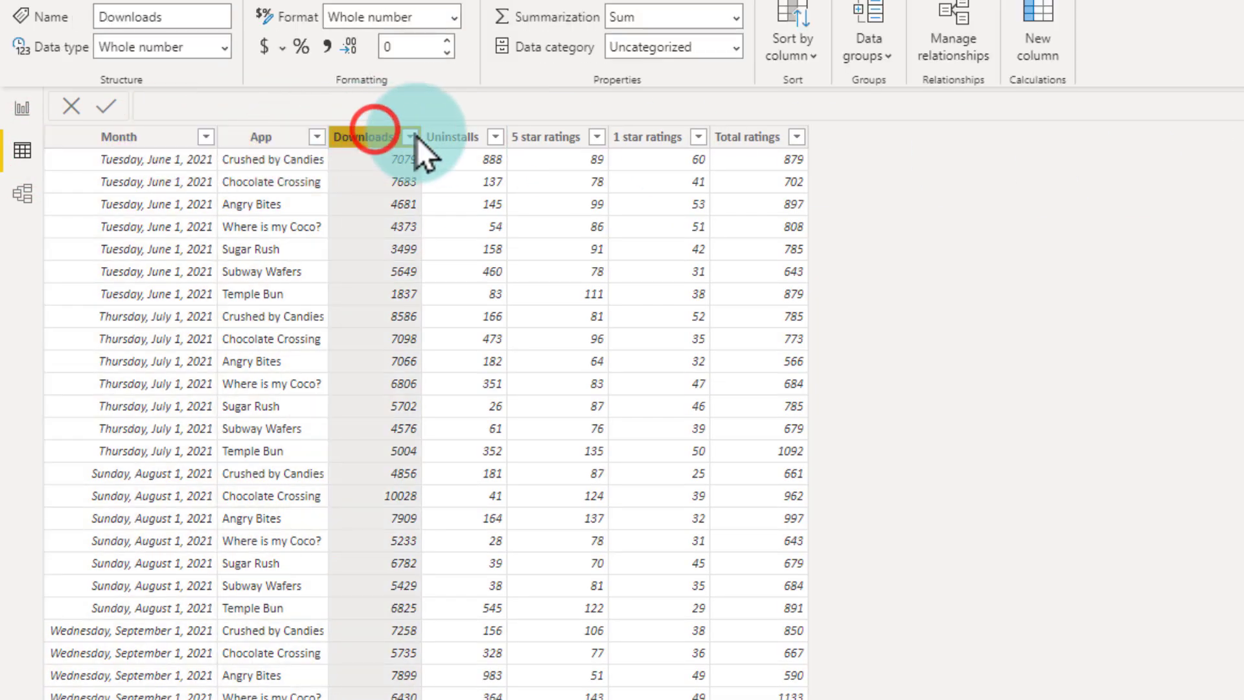
pyautogui.click(457, 137)
pyautogui.click(545, 137)
pyautogui.click(654, 138)
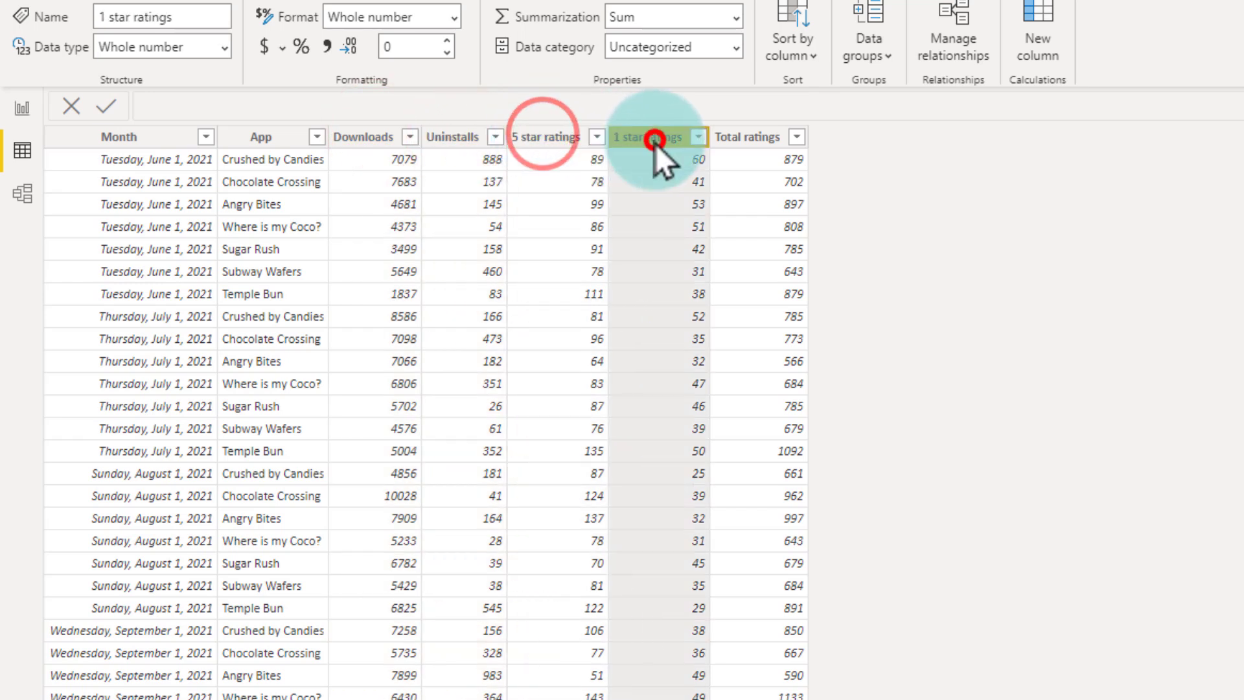
pyautogui.click(747, 138)
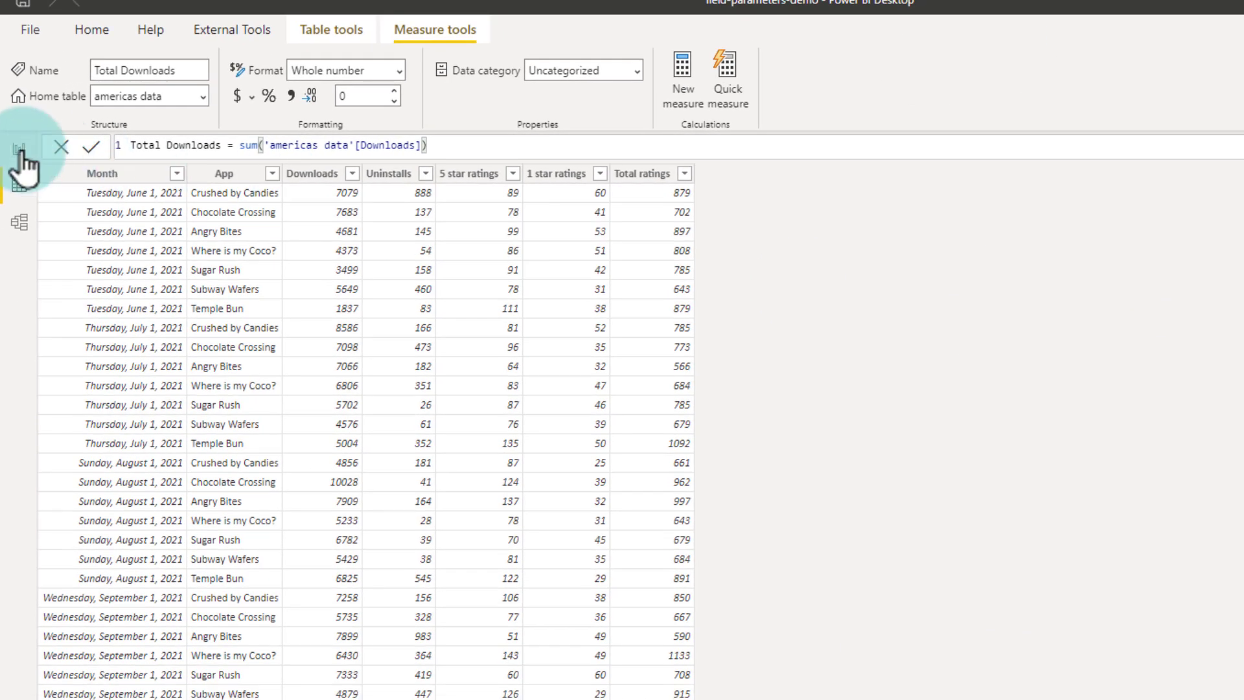
pyautogui.click(35, 170)
pyautogui.click(154, 29)
pyautogui.click(214, 31)
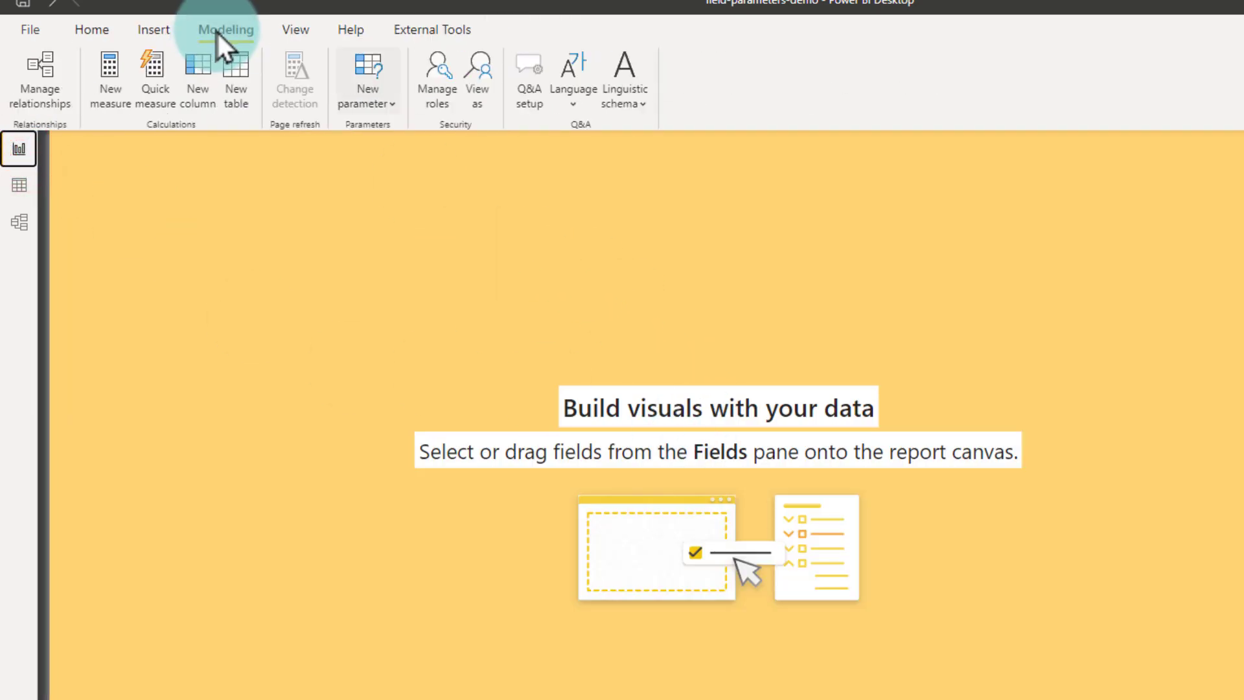
# Start a new Fields parameter named 'Demo - Measure Selector'.
pyautogui.click(388, 102)
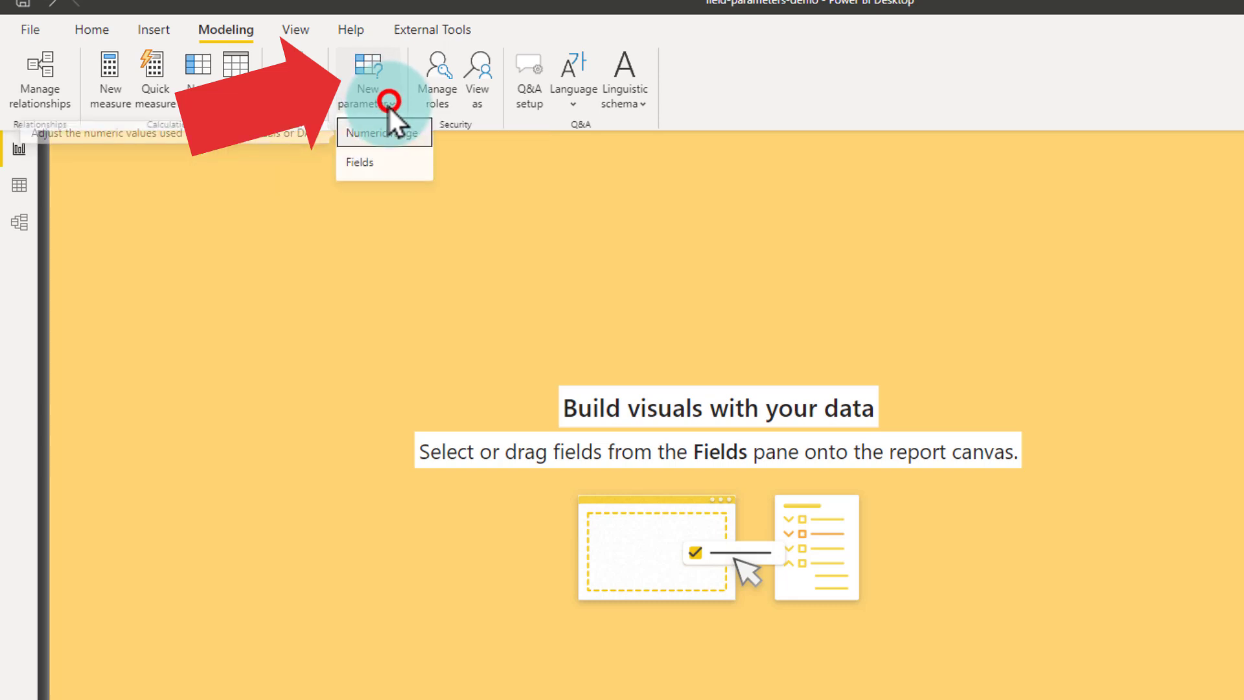
pyautogui.click(363, 166)
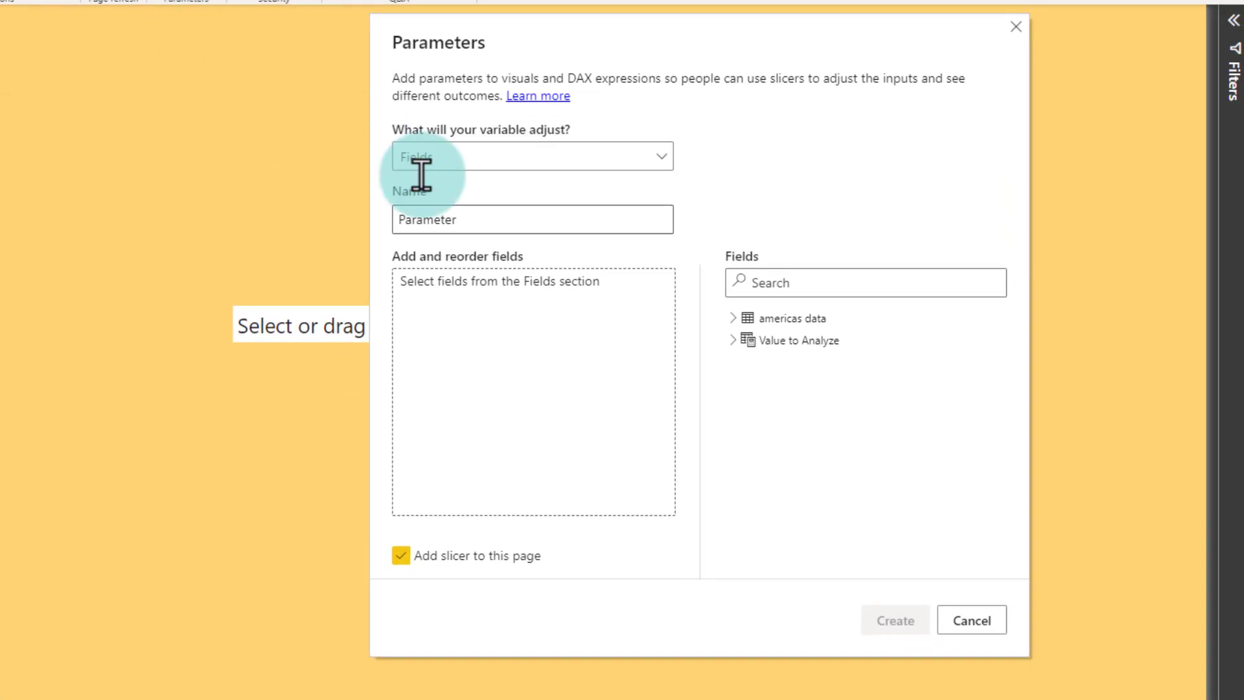
pyautogui.doubleClick(672, 340)
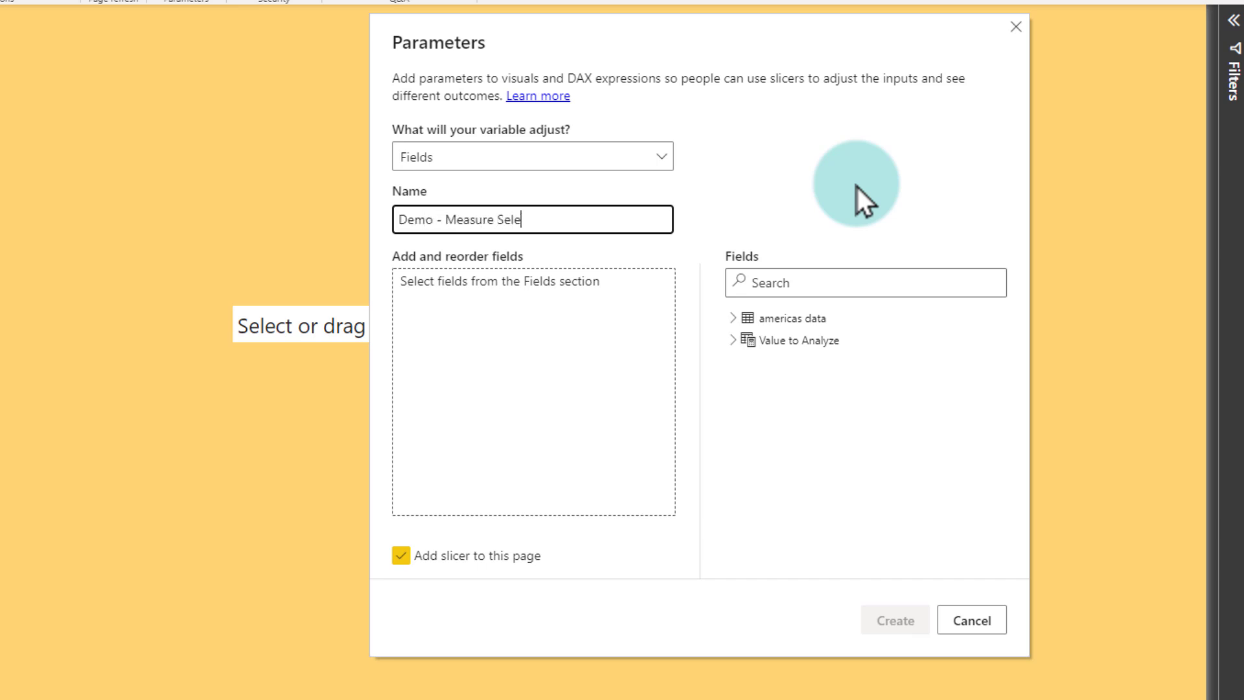
pyautogui.click(560, 288)
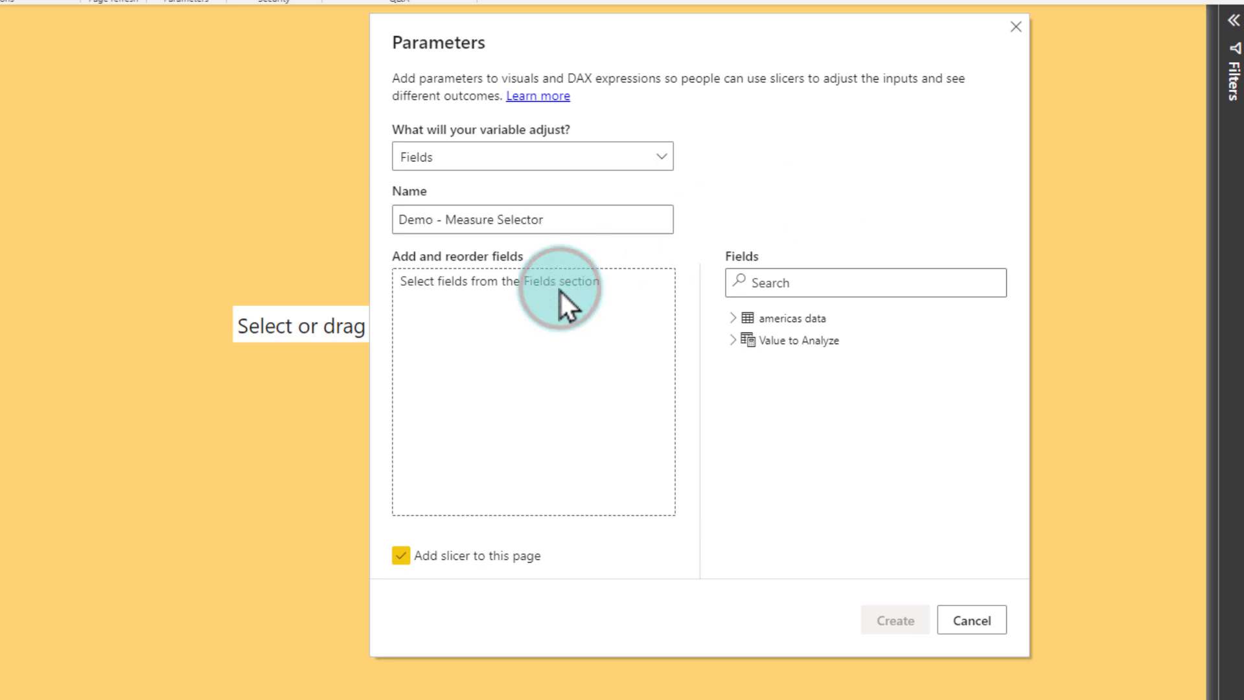
# Add 5 Star %, All Ratings, Total Downloads and Uninstall Ratio from americas data.
pyautogui.click(732, 318)
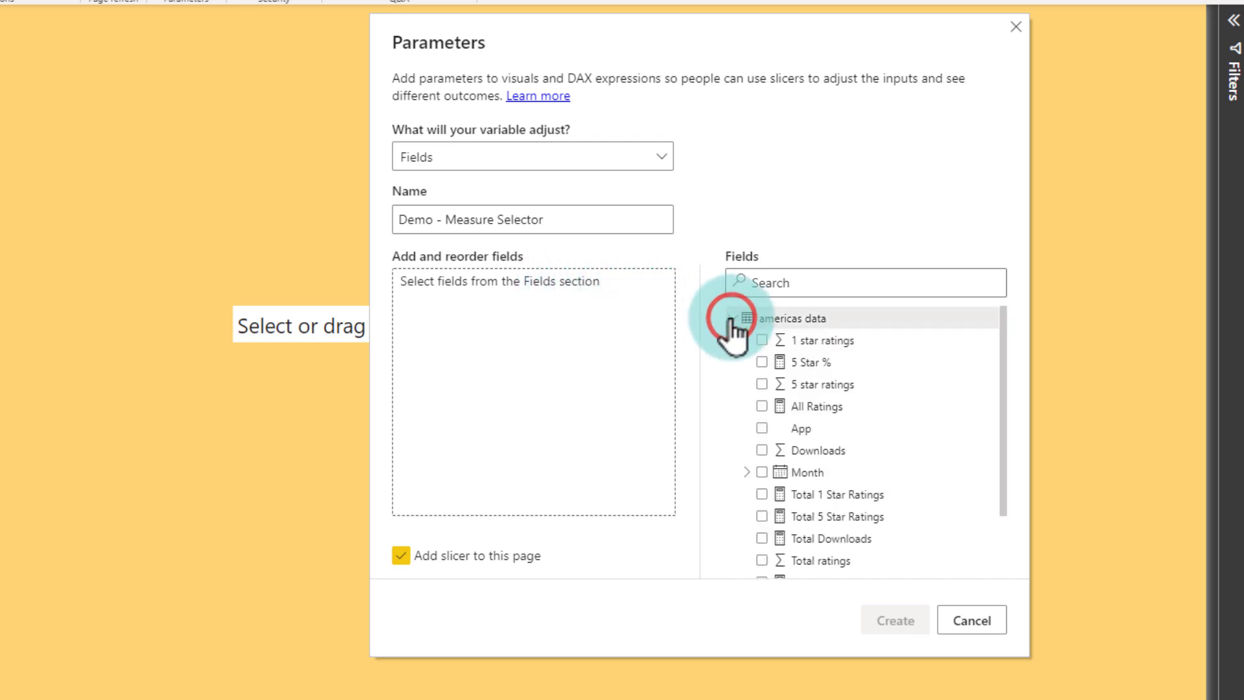
pyautogui.click(761, 362)
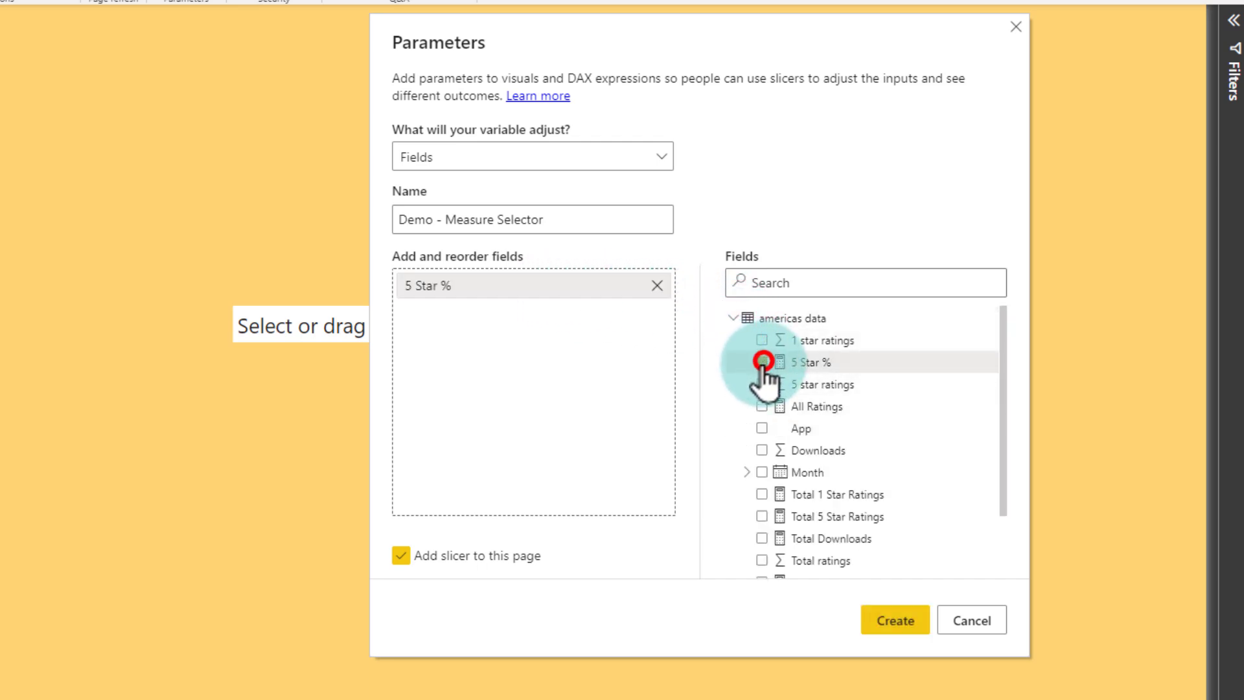
pyautogui.click(762, 406)
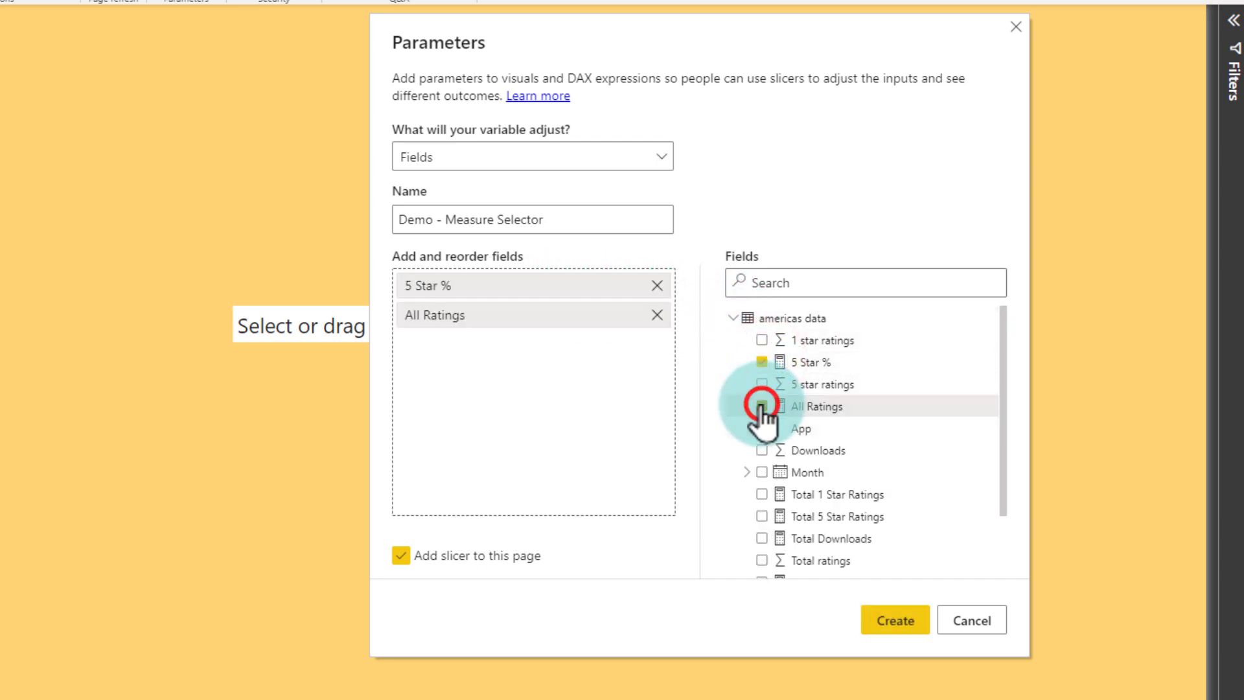
pyautogui.click(761, 538)
pyautogui.scroll(-2, 756, 547)
pyautogui.click(762, 523)
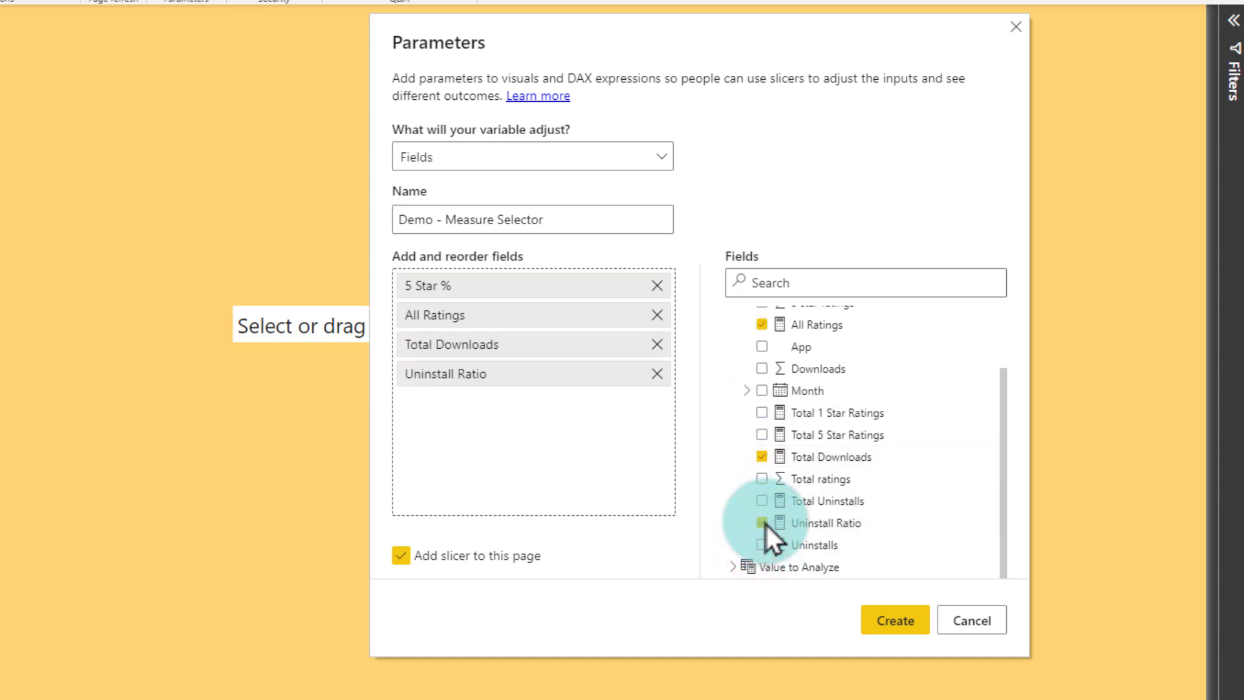
# Create the parameter, producing a slicer of 5 Star %, All Ratings, Total Downloads and Uninstall Ratio.
pyautogui.click(894, 620)
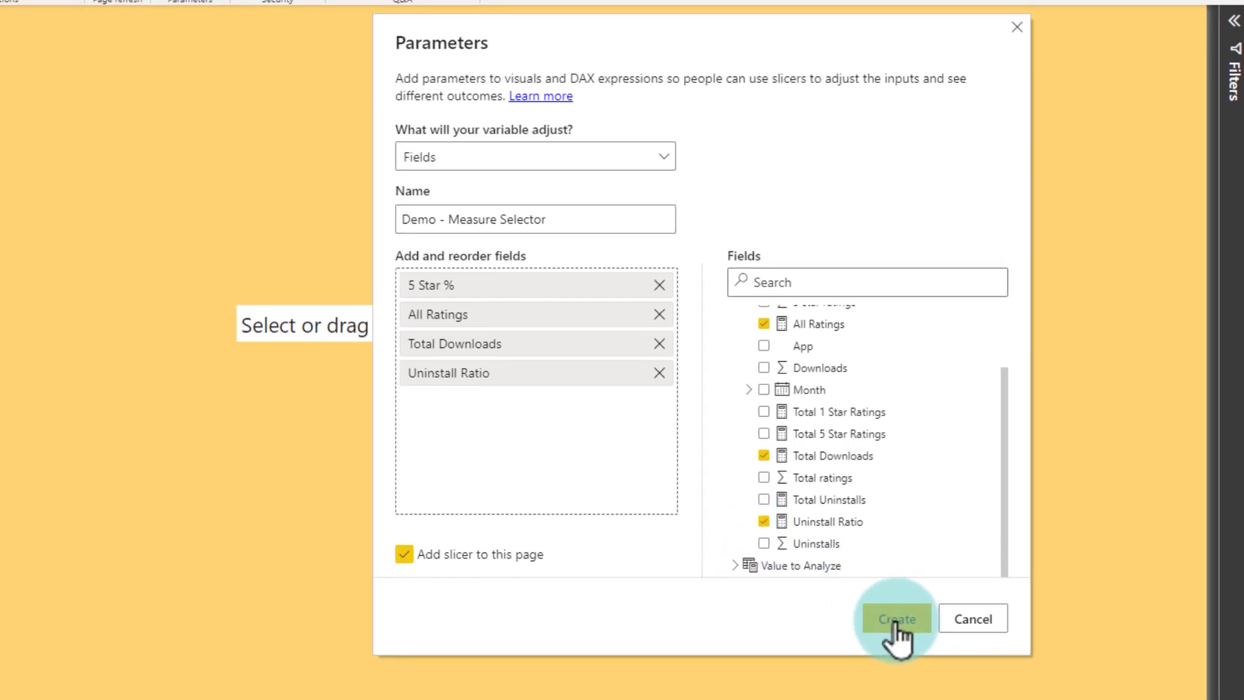
pyautogui.click(899, 619)
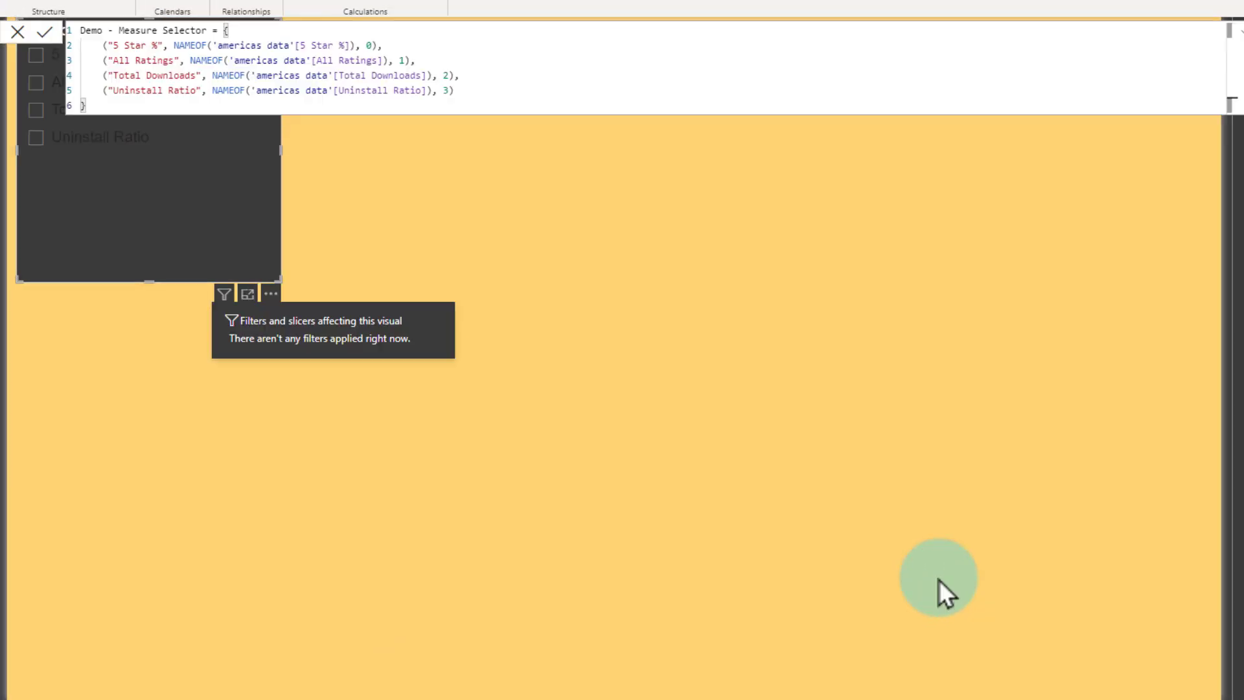
pyautogui.click(134, 272)
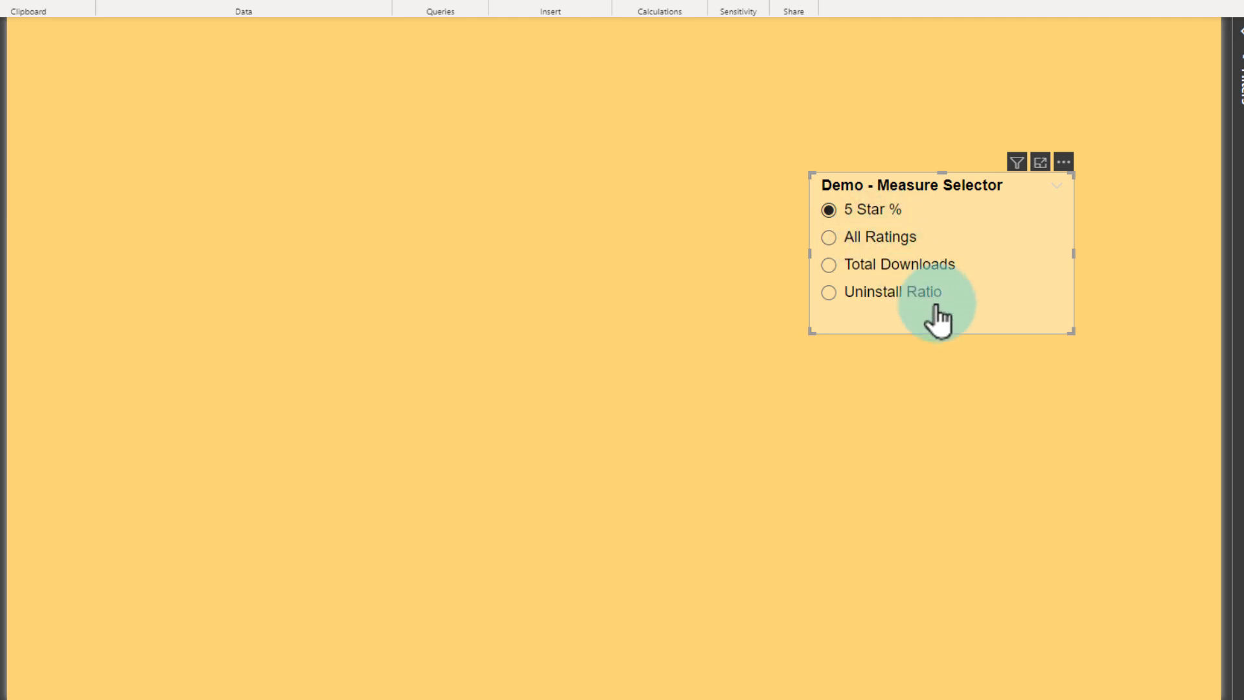
pyautogui.click(923, 383)
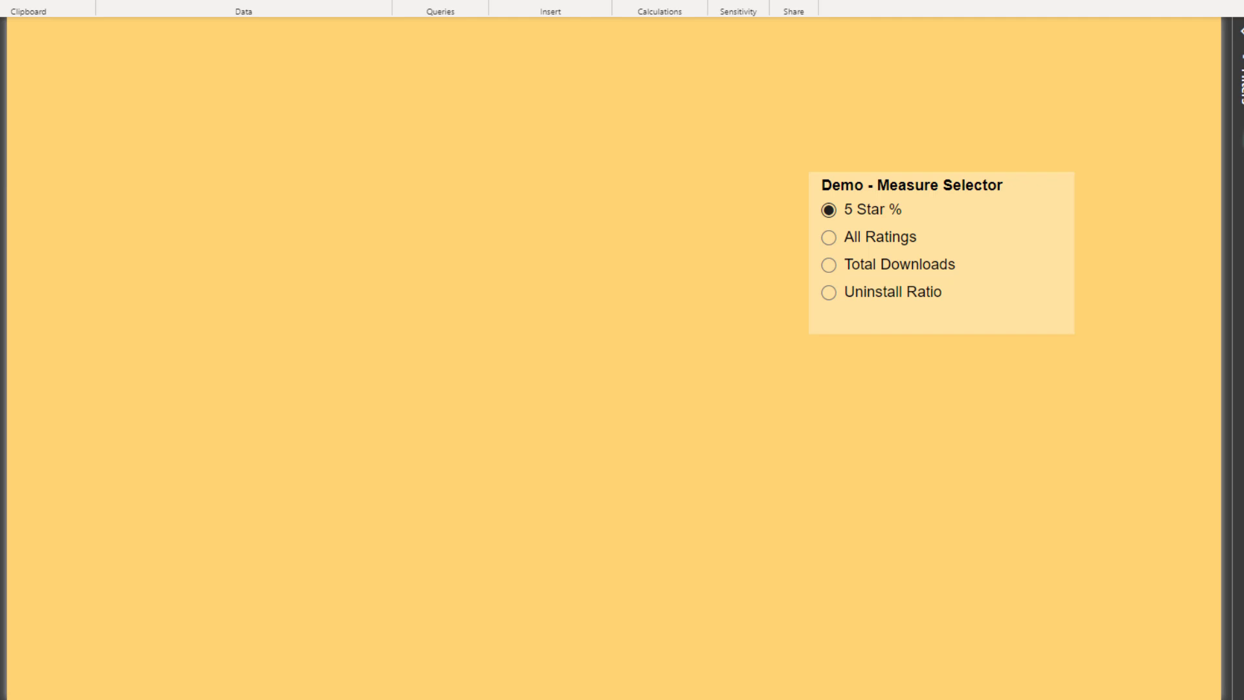
# Place a new line chart on the canvas with Month on its X-axis.
pyautogui.moveTo(246, 117); pyautogui.dragTo(535, 162)
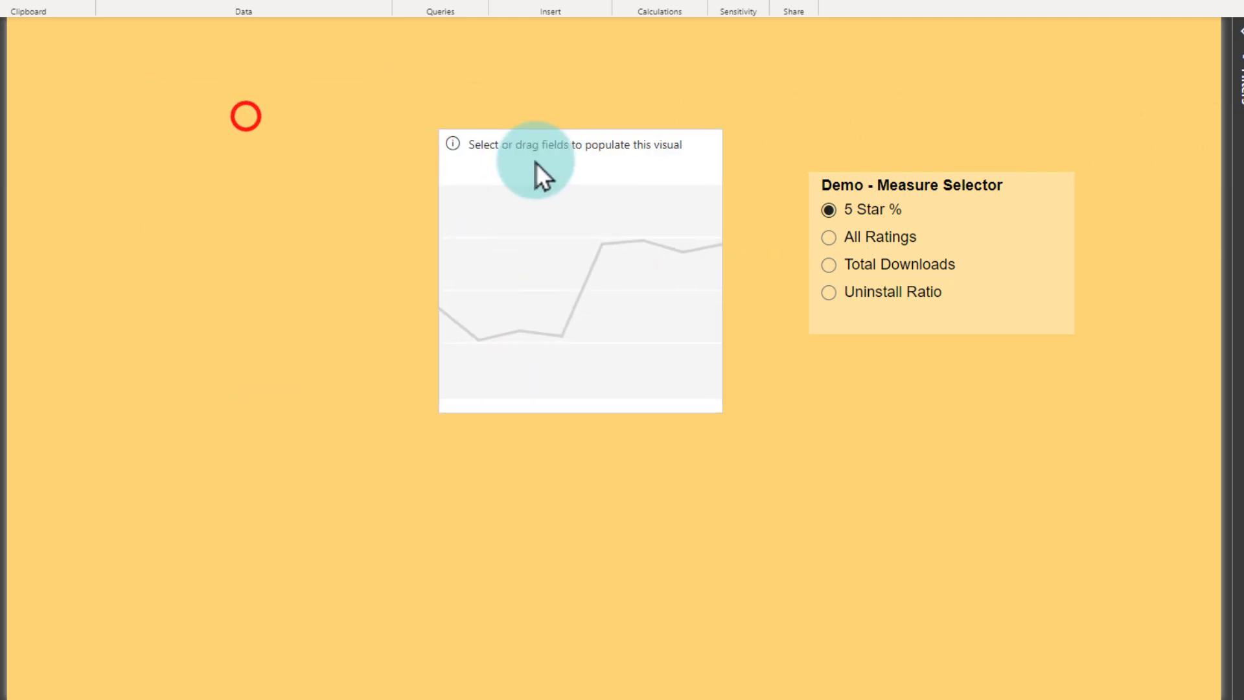
pyautogui.click(439, 274)
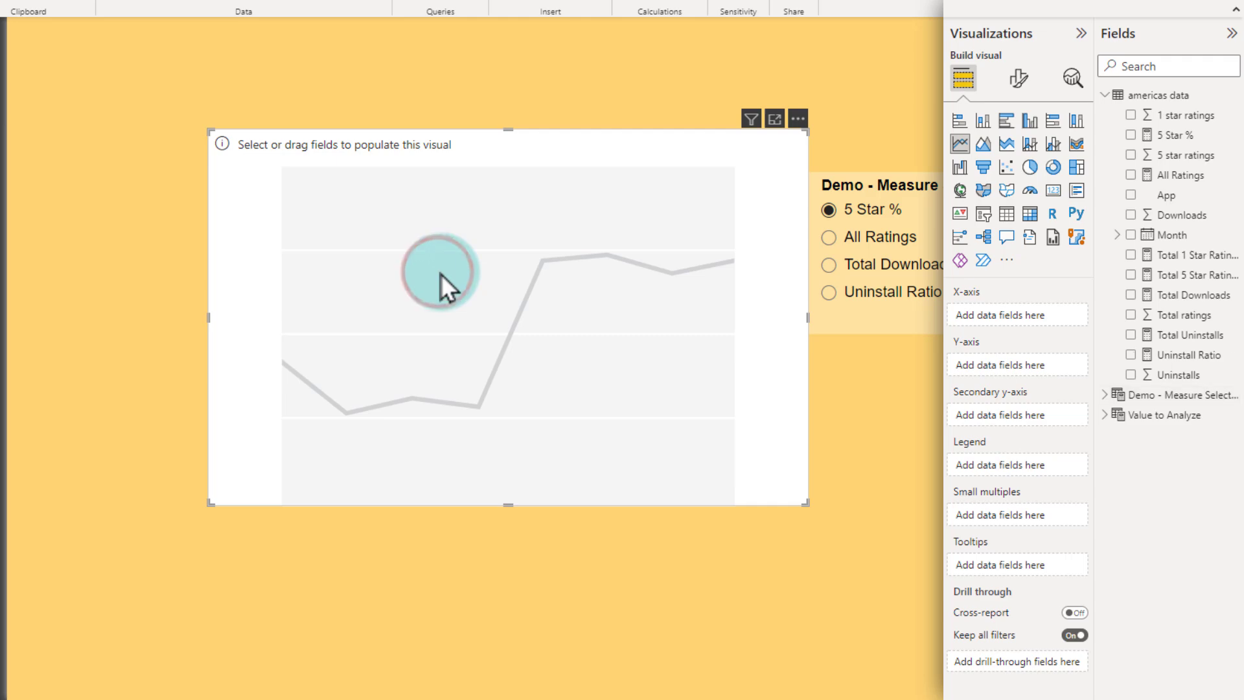
pyautogui.moveTo(1183, 240); pyautogui.dragTo(1173, 209)
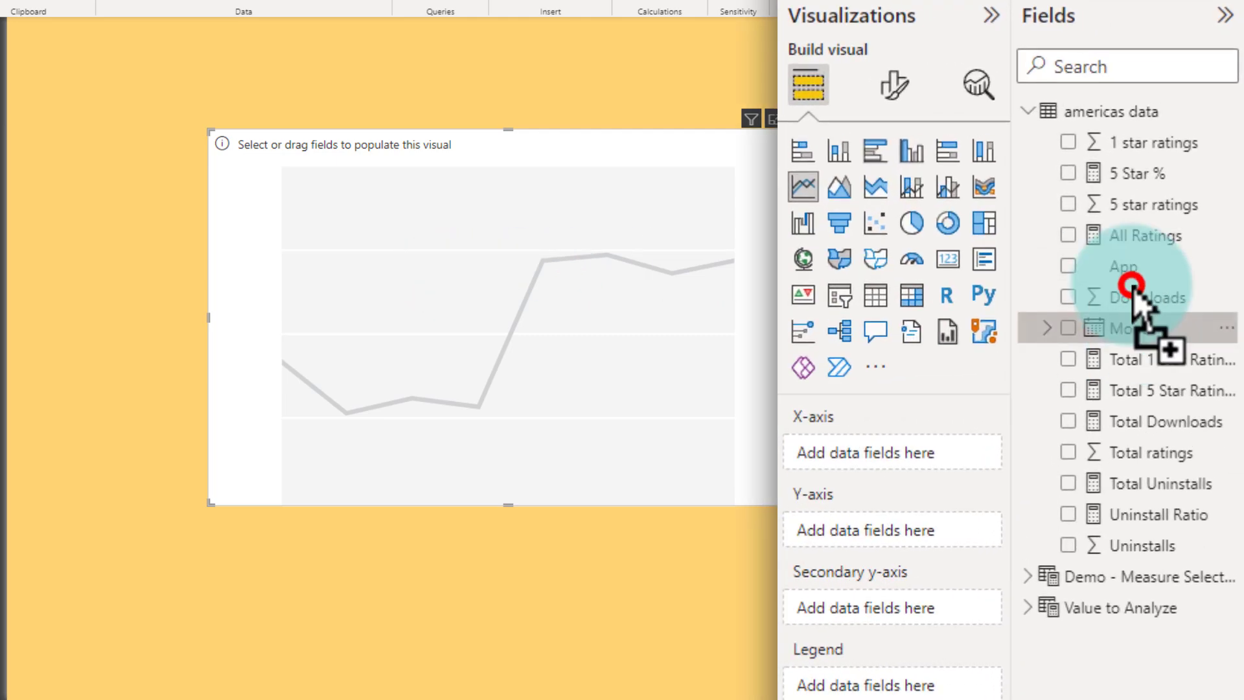
pyautogui.moveTo(1133, 289); pyautogui.dragTo(1131, 285)
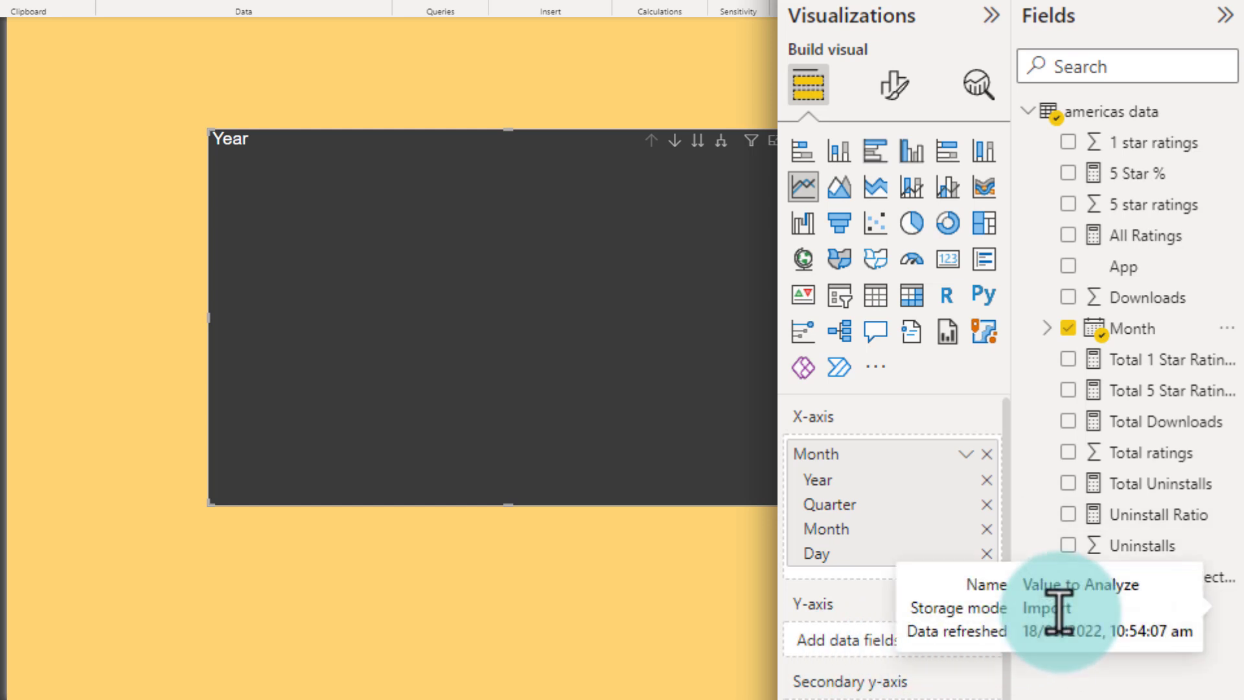
# Put Demo - Measure Selector on the Y-axis and expand the chart down to Month level.
pyautogui.click(1109, 578)
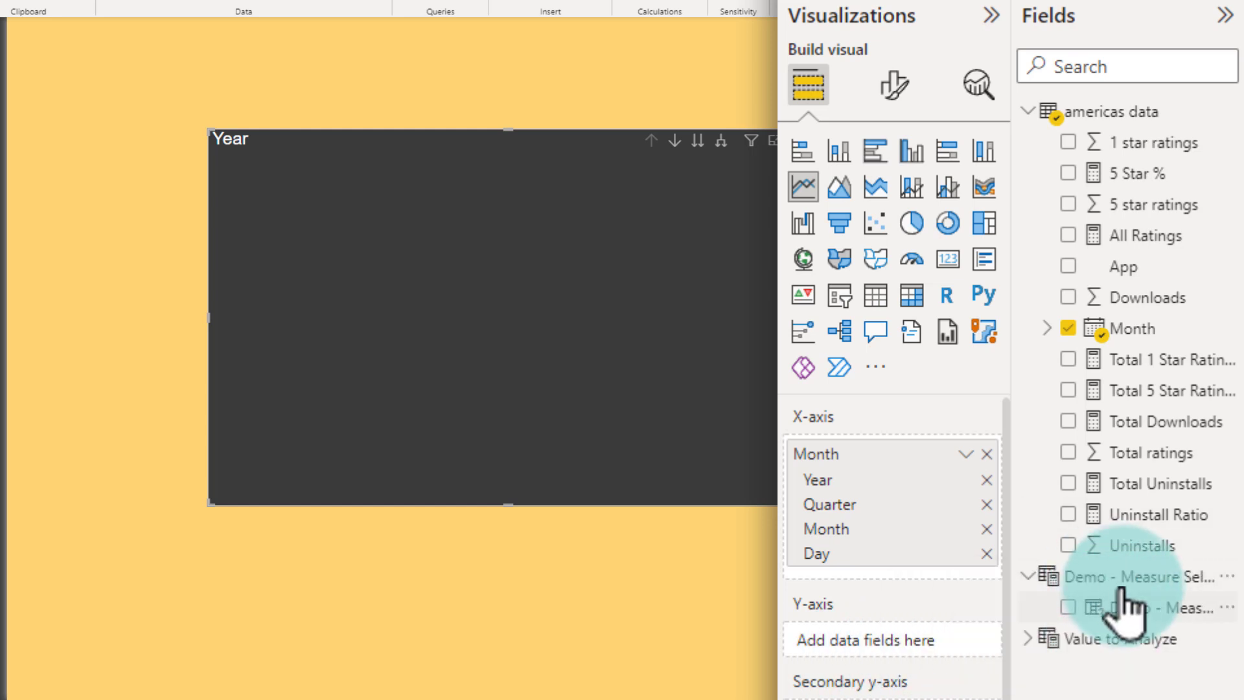
pyautogui.moveTo(1133, 608); pyautogui.dragTo(938, 647)
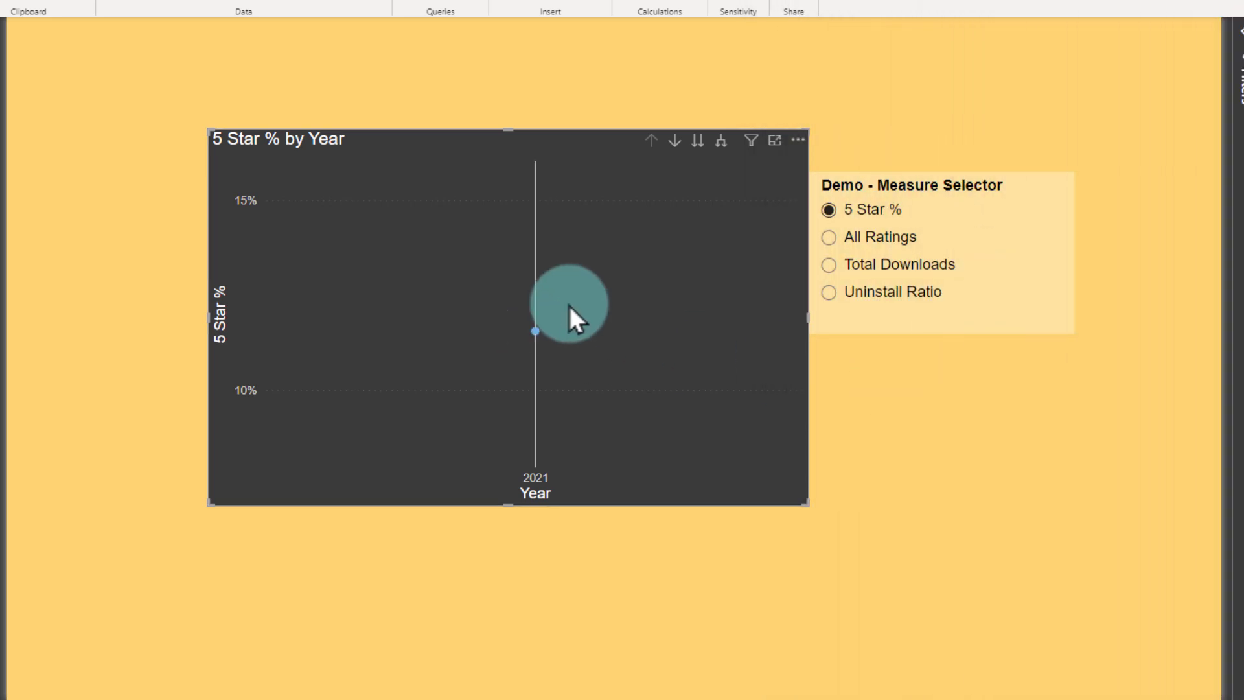
pyautogui.click(721, 142)
pyautogui.click(721, 142)
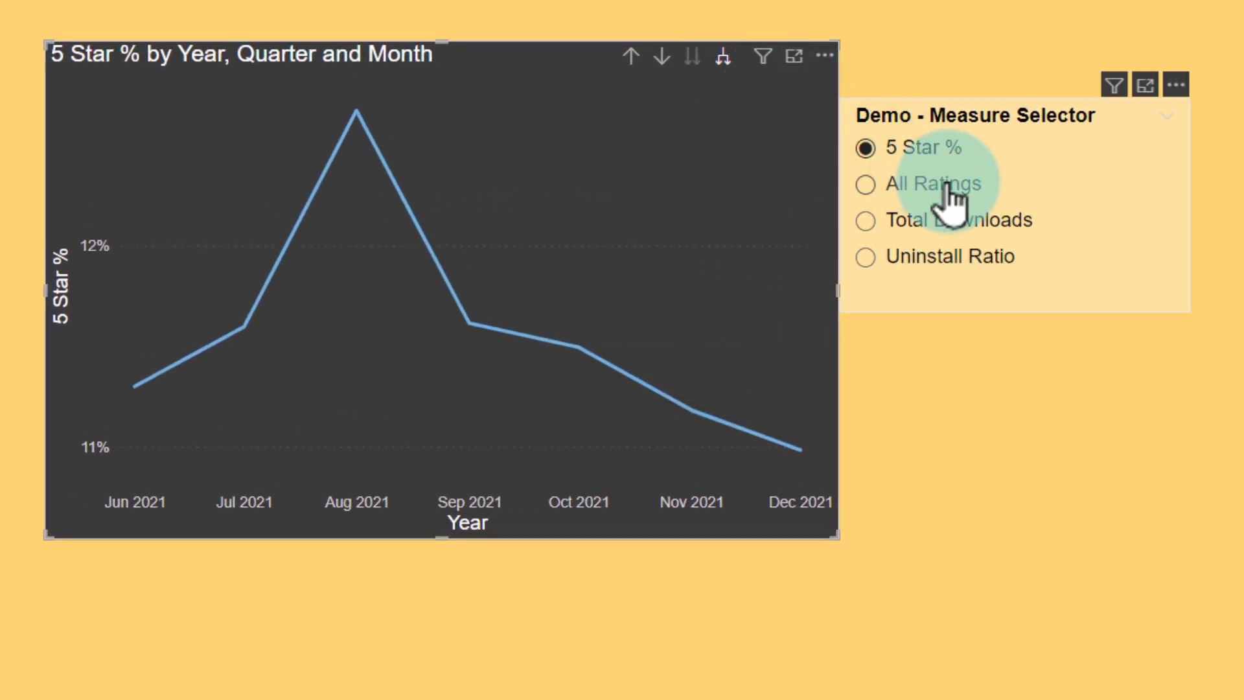
# Switch the line chart through All Ratings and Total Downloads to Uninstall Ratio.
pyautogui.click(950, 194)
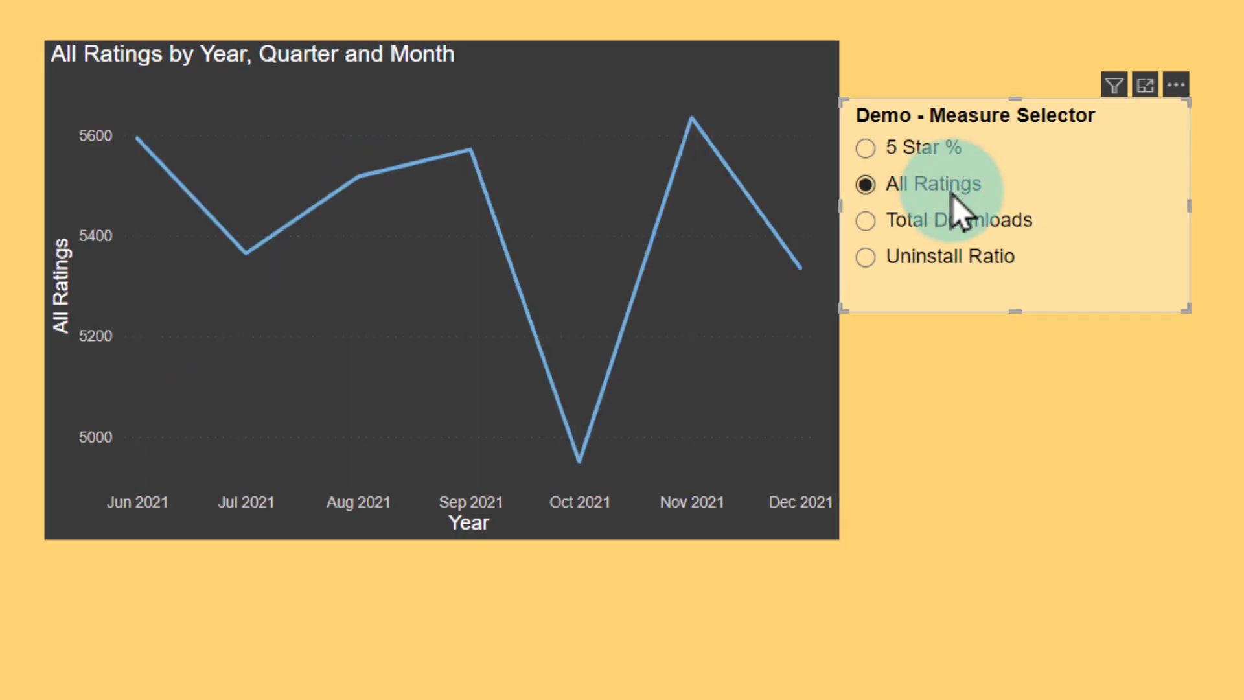
pyautogui.click(960, 220)
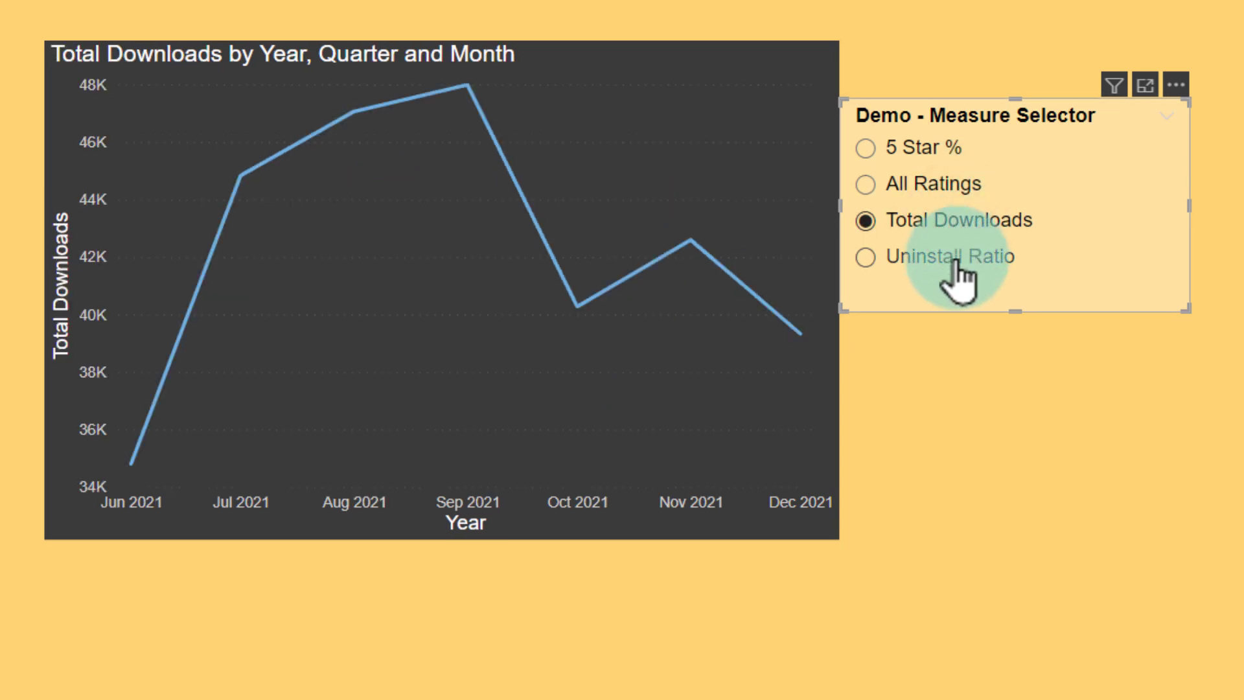
pyautogui.click(957, 257)
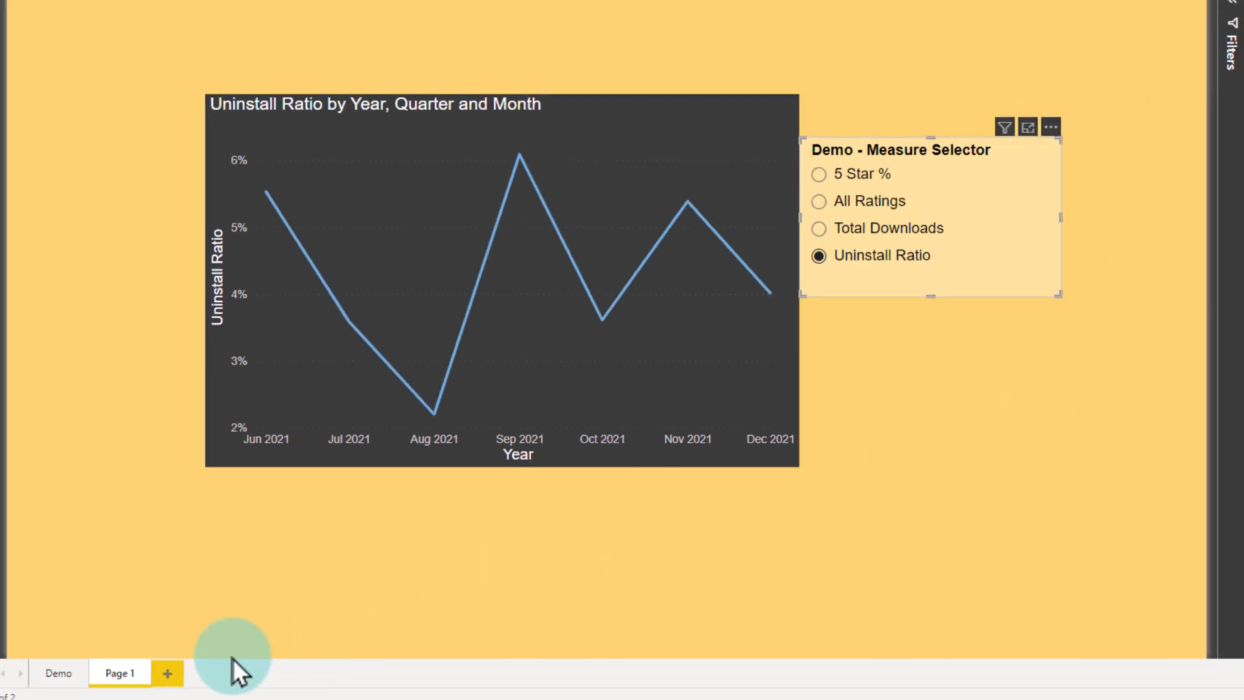
# Add Page 2 and start a Fields parameter named 'Demo - Column Selector'.
pyautogui.click(171, 673)
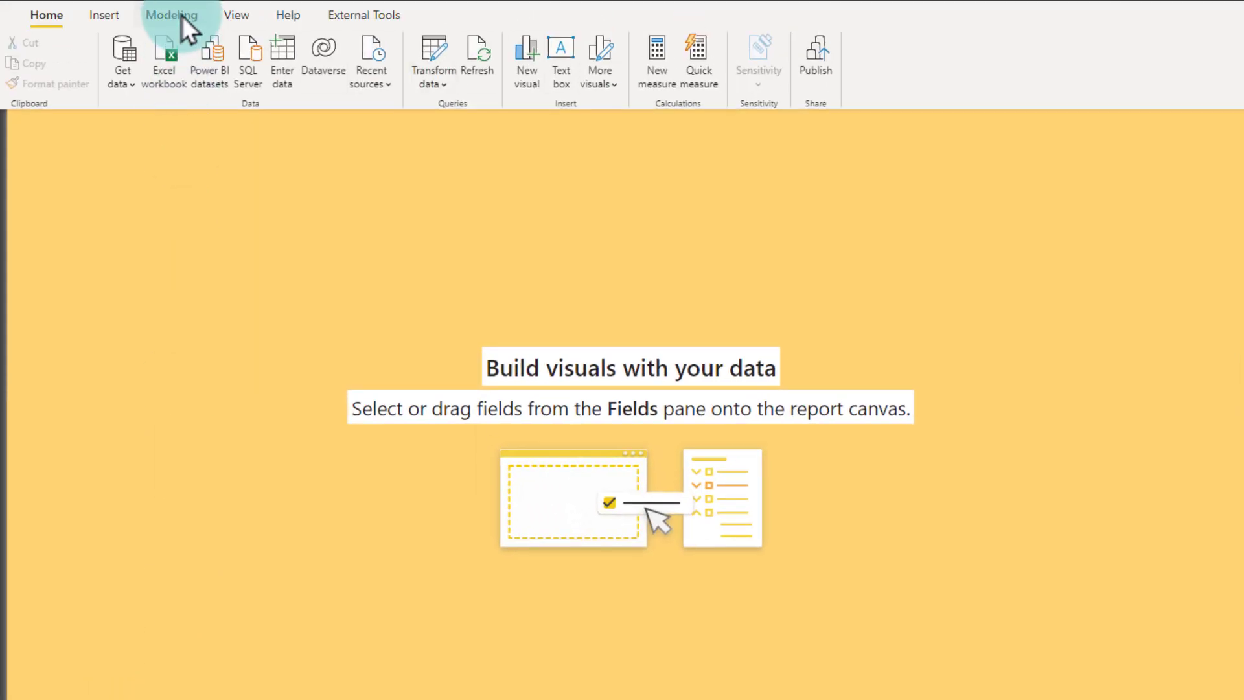
pyautogui.click(180, 15)
pyautogui.click(309, 82)
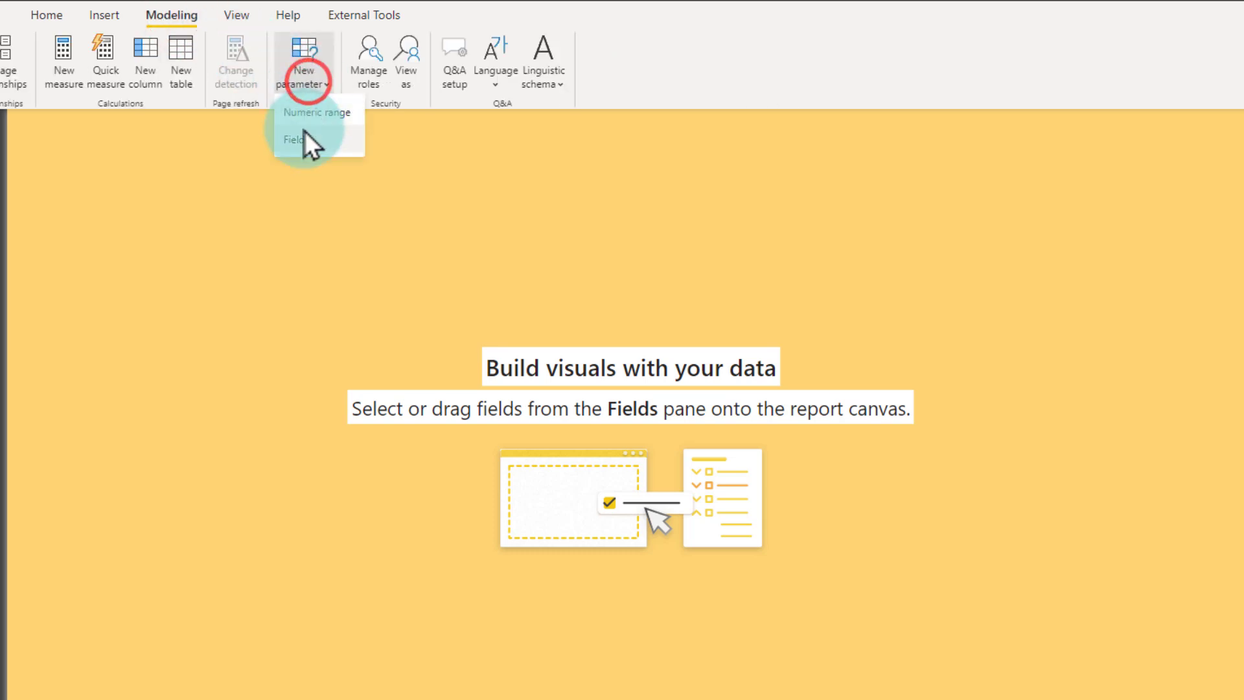
pyautogui.click(303, 139)
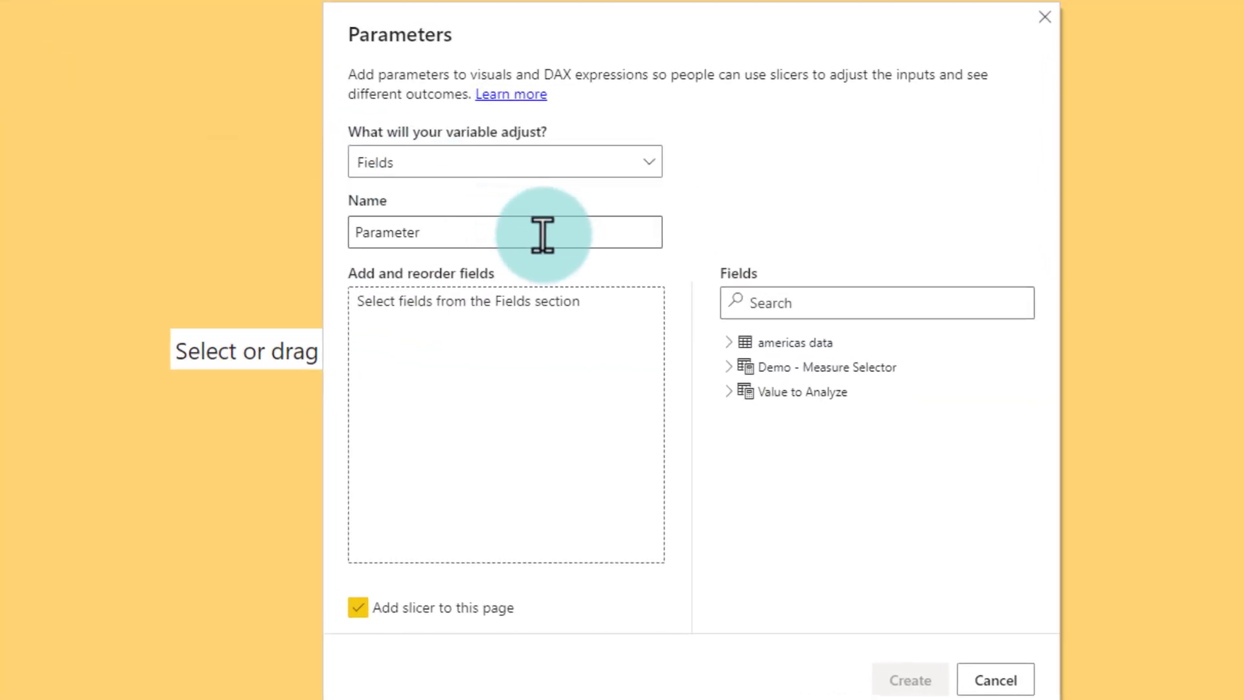
pyautogui.doubleClick(607, 276)
pyautogui.write('Demo')
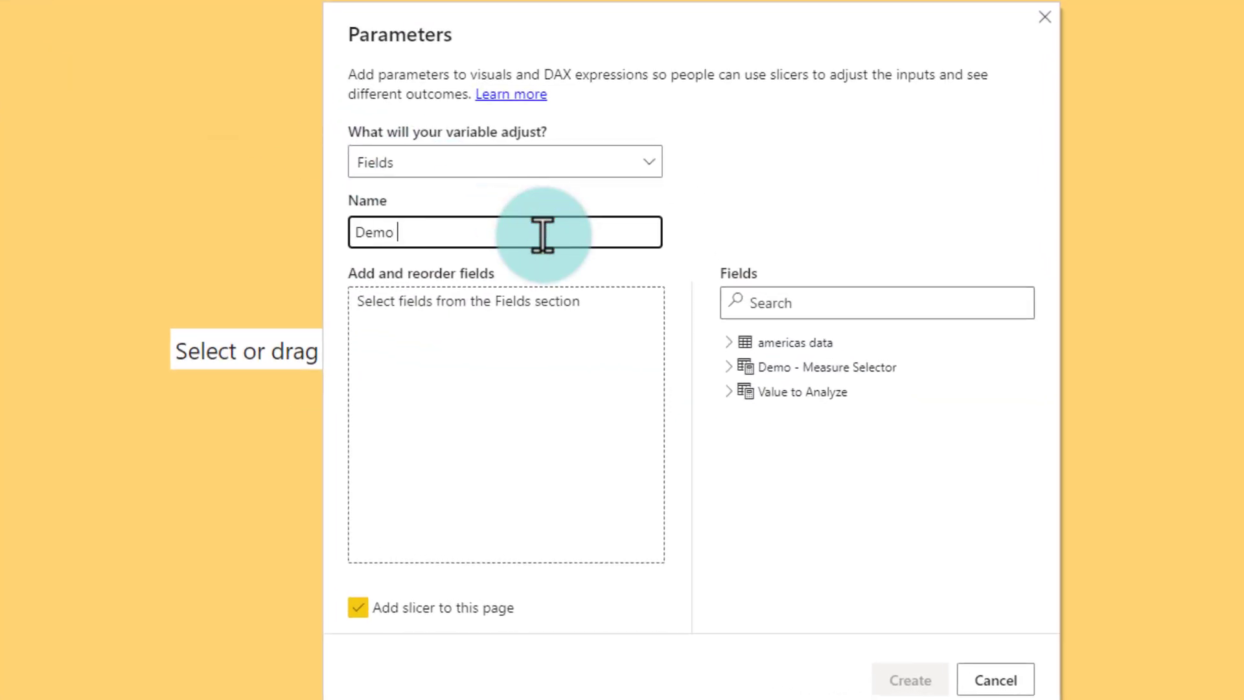
pyautogui.write(' - Column Selector')
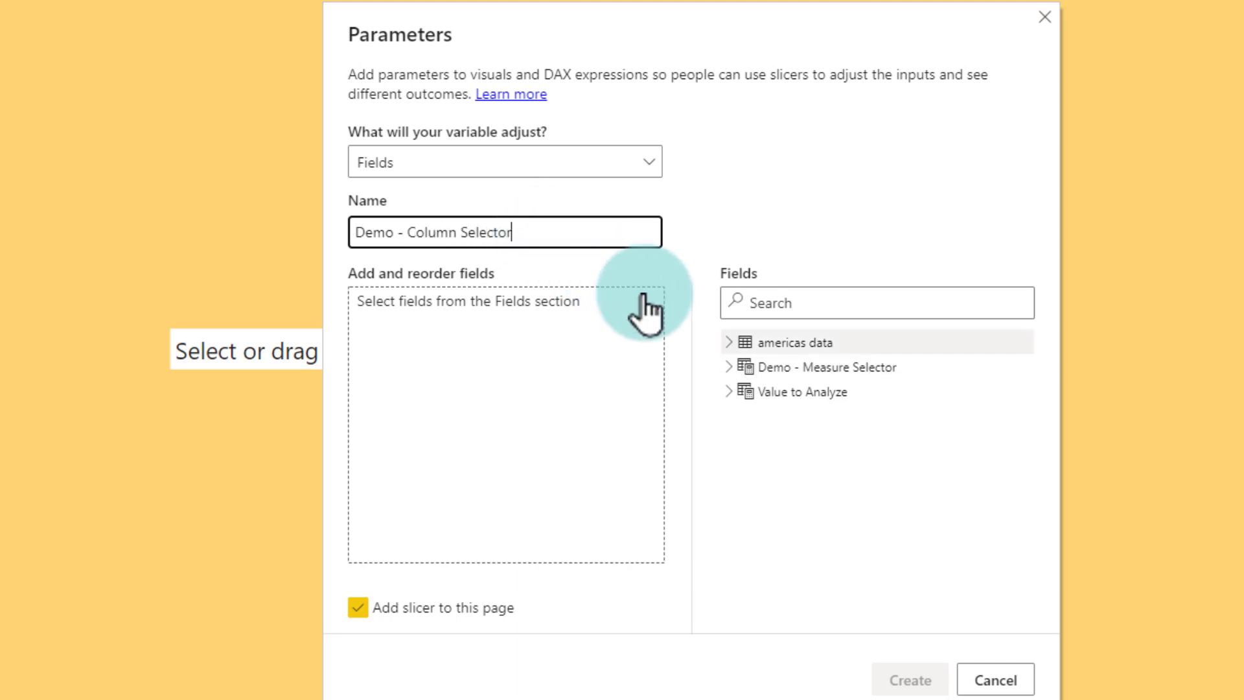
# Add the App and Month fields from americas data to the parameter.
pyautogui.click(729, 344)
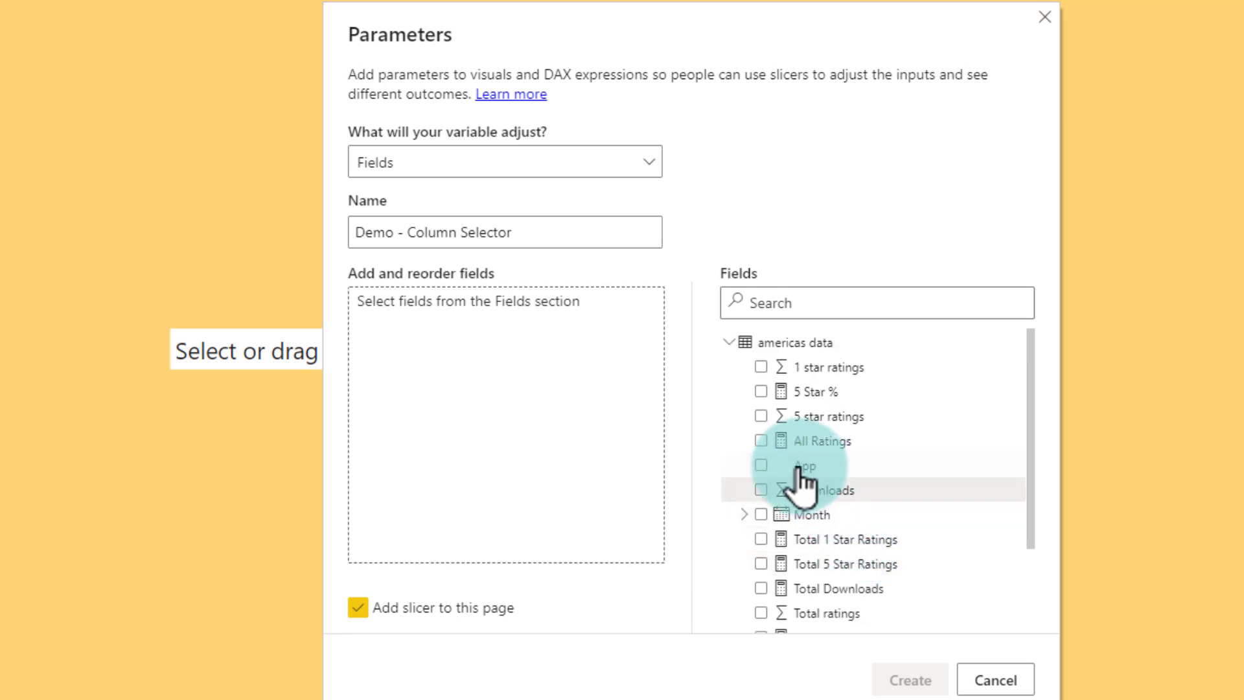
pyautogui.click(802, 466)
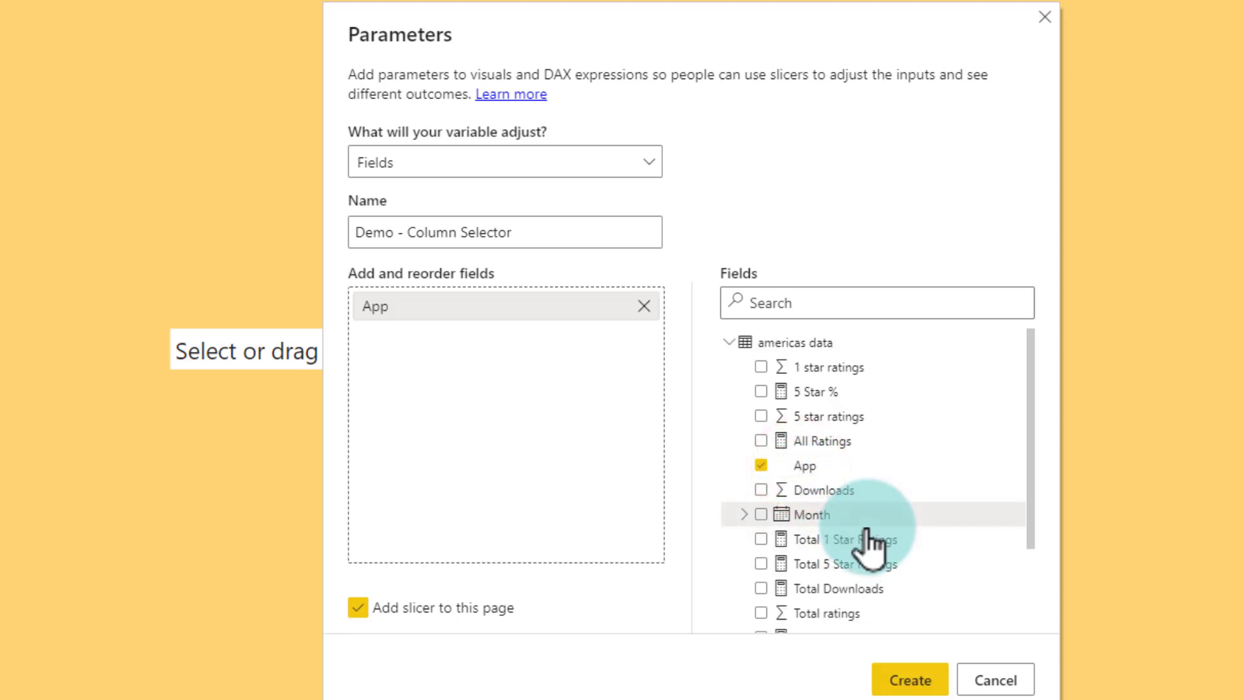
pyautogui.click(759, 515)
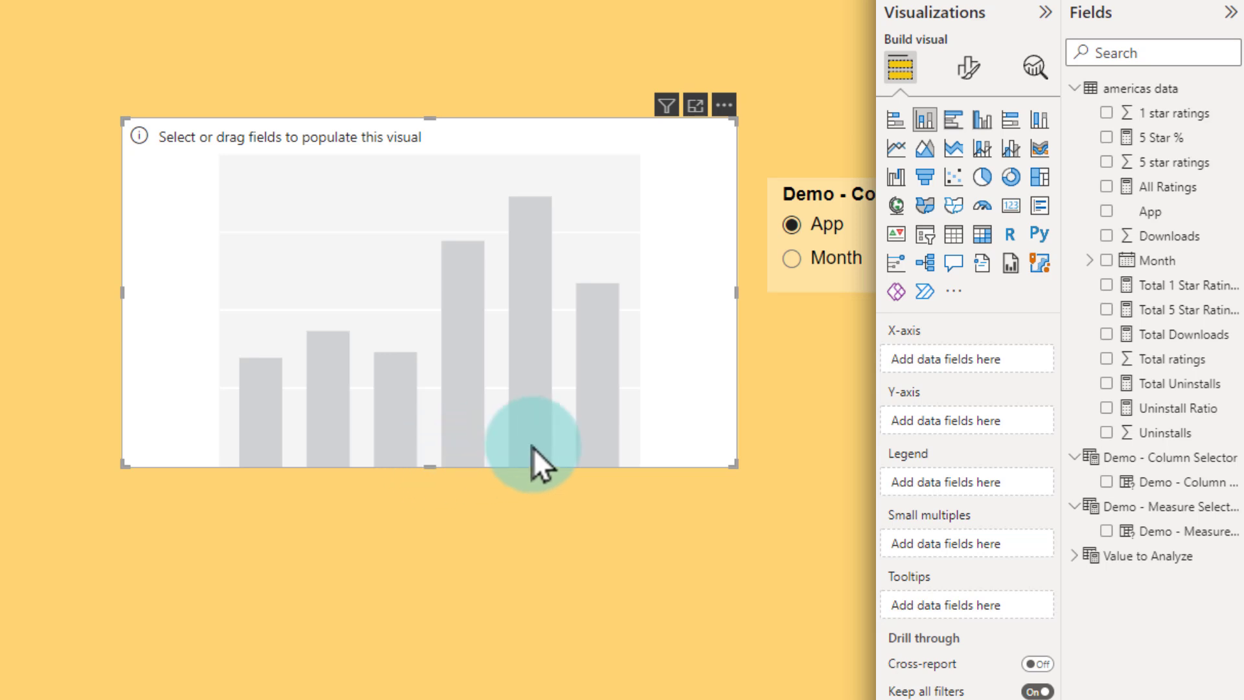
# Put Demo - Column Selector on the column chart's X-axis and Total Downloads on its Y-axis.
pyautogui.click(667, 426)
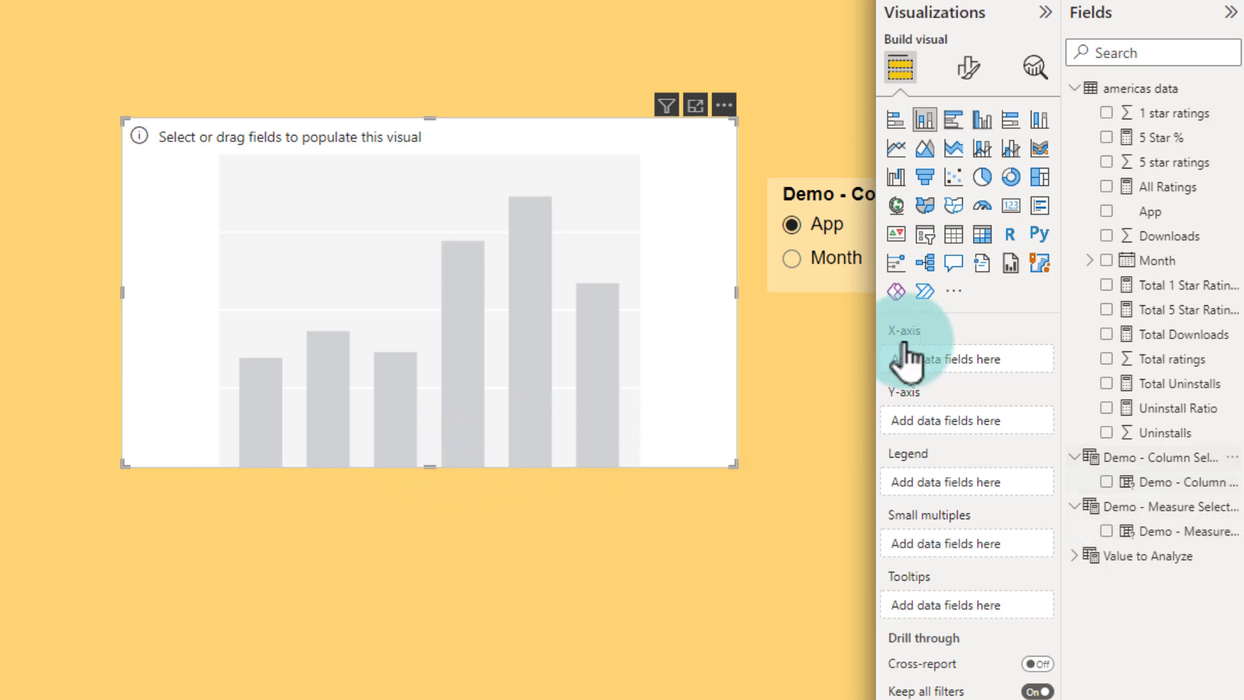
pyautogui.moveTo(1160, 483); pyautogui.dragTo(979, 364)
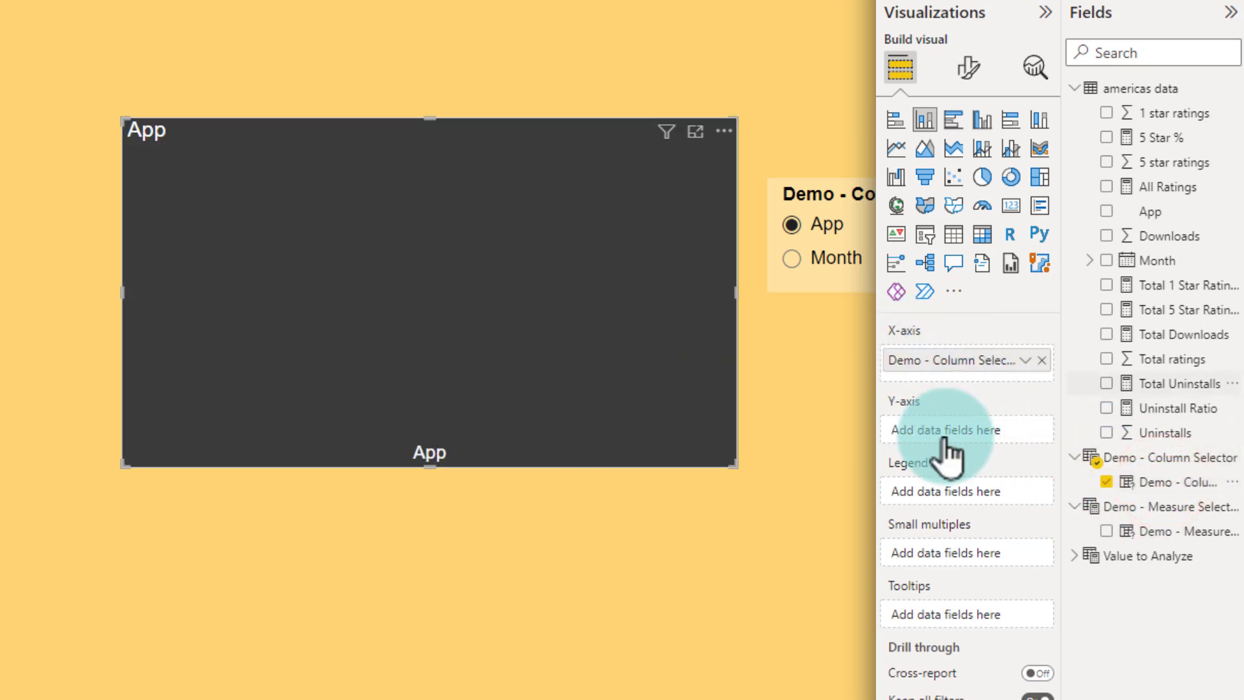
pyautogui.moveTo(1191, 335); pyautogui.dragTo(983, 422)
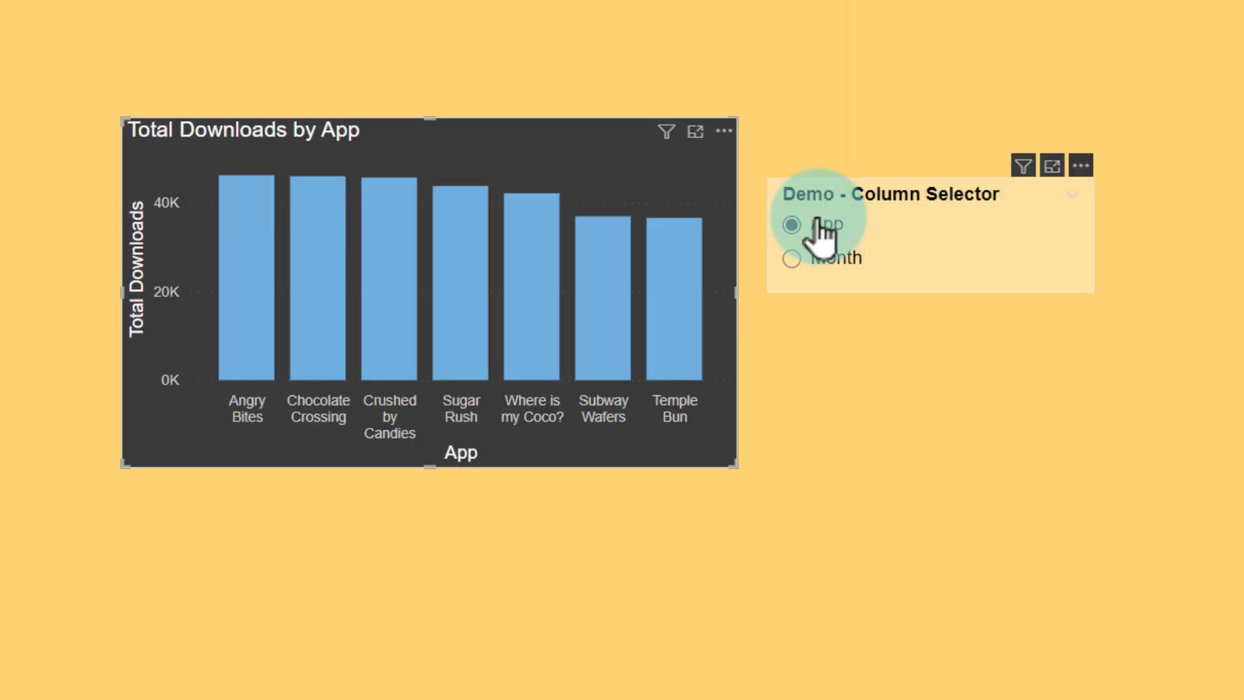
# Pick Month in the Column Selector slicer to break Total Downloads down by Month.
pyautogui.click(270, 414)
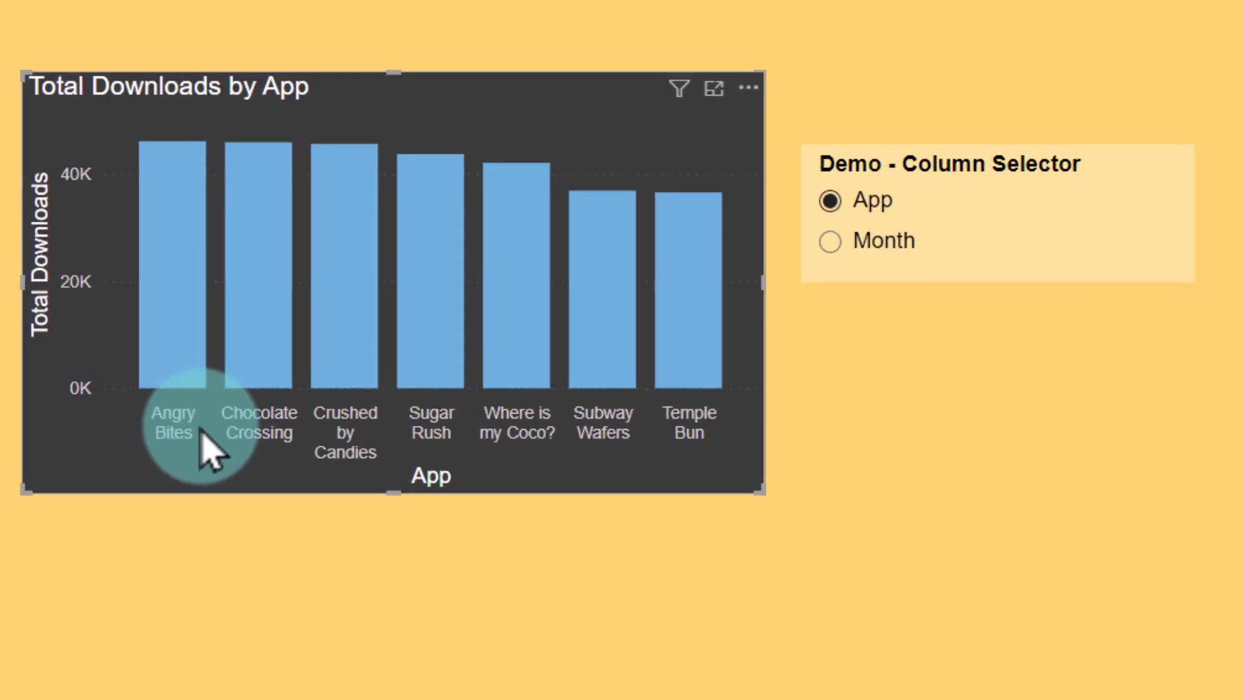
pyautogui.click(880, 243)
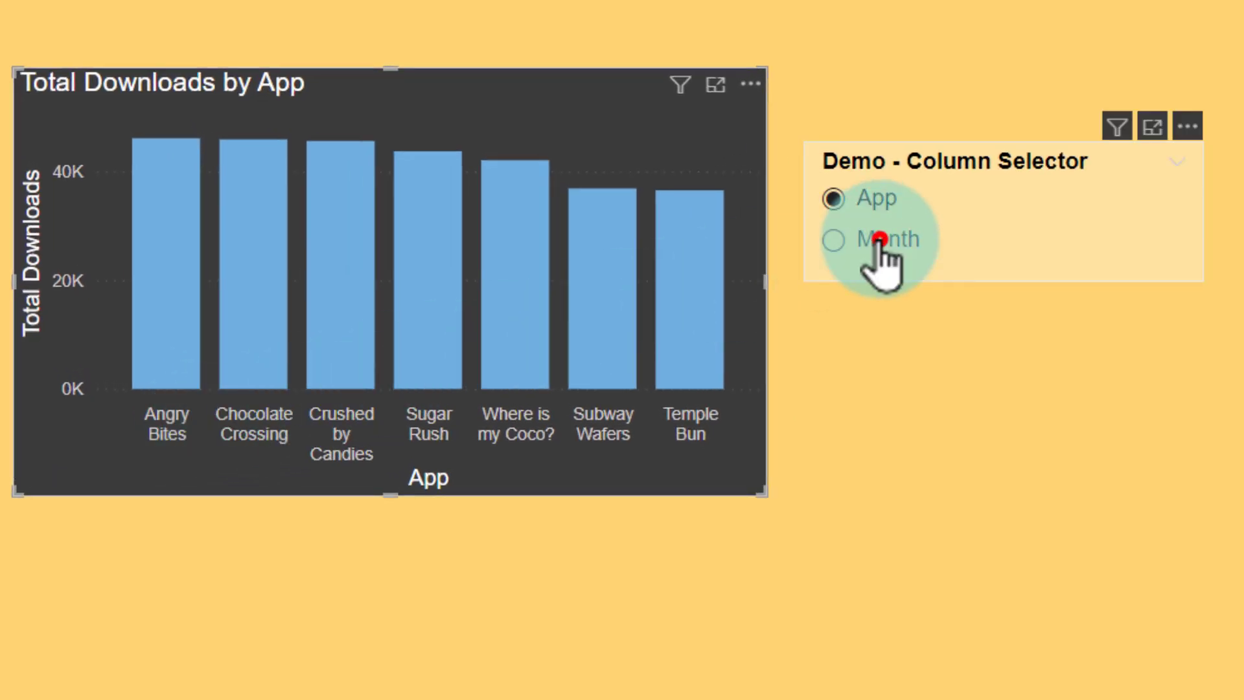